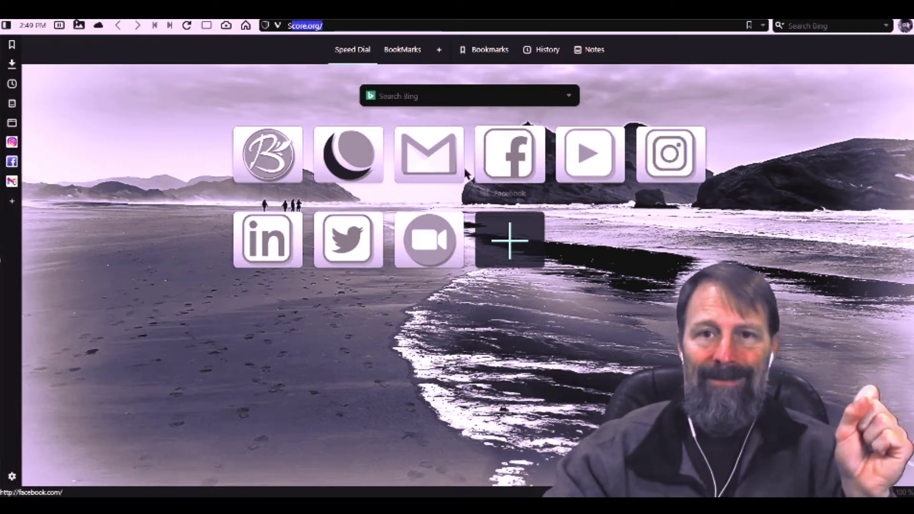
mouse_move(421, 164)
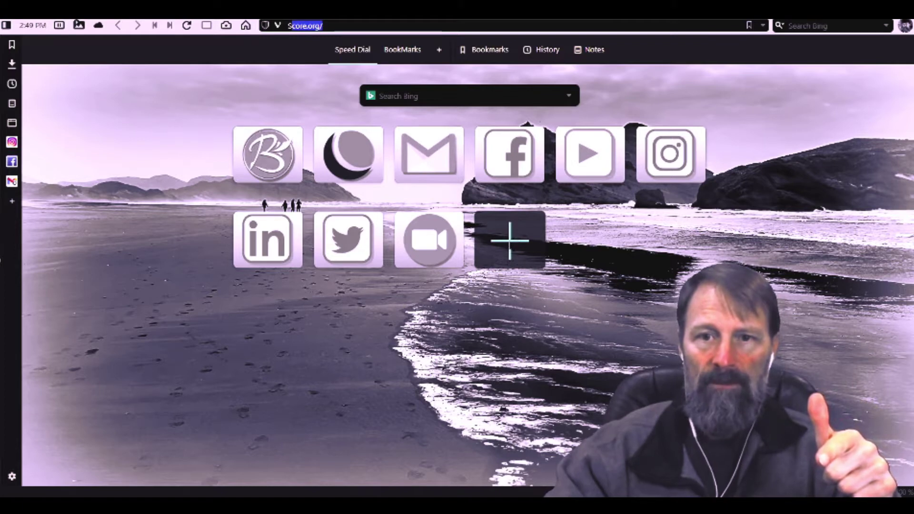
click(509, 241)
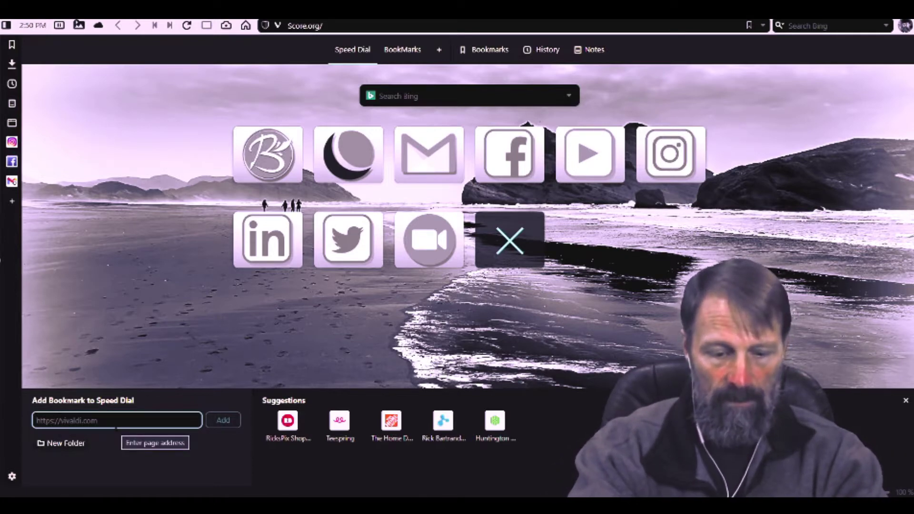
text(www.facebook.com)
key(Return)
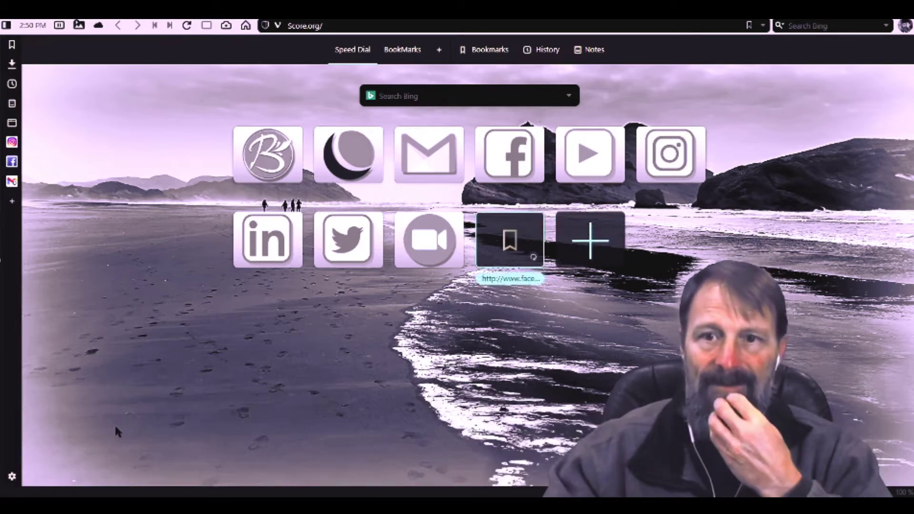
mouse_move(513, 275)
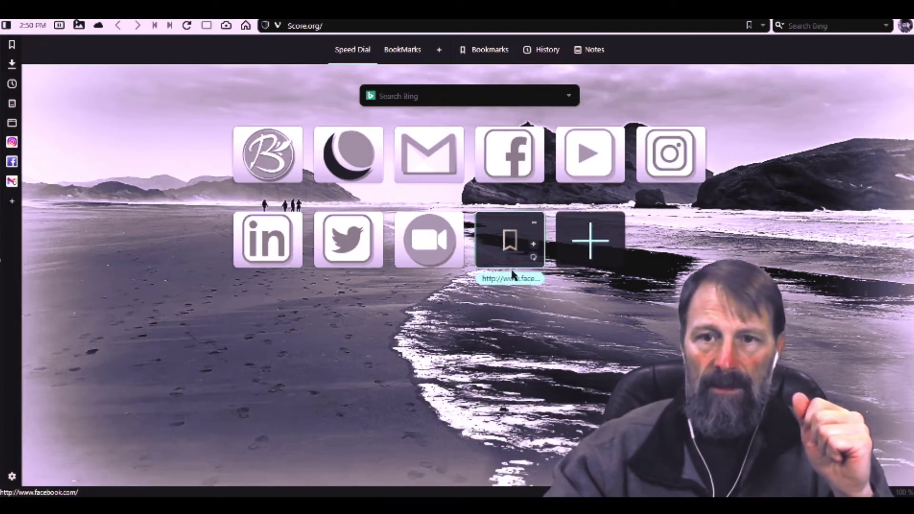
click(496, 252)
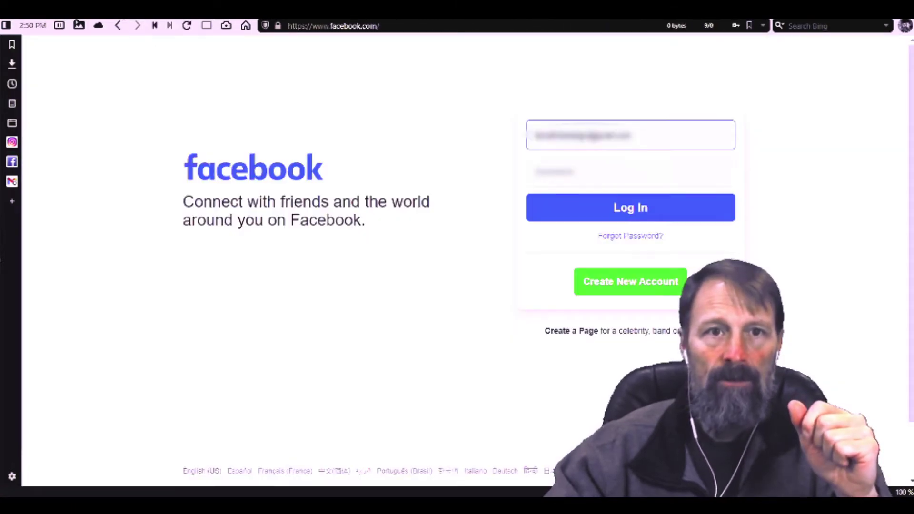
key(alt+Left)
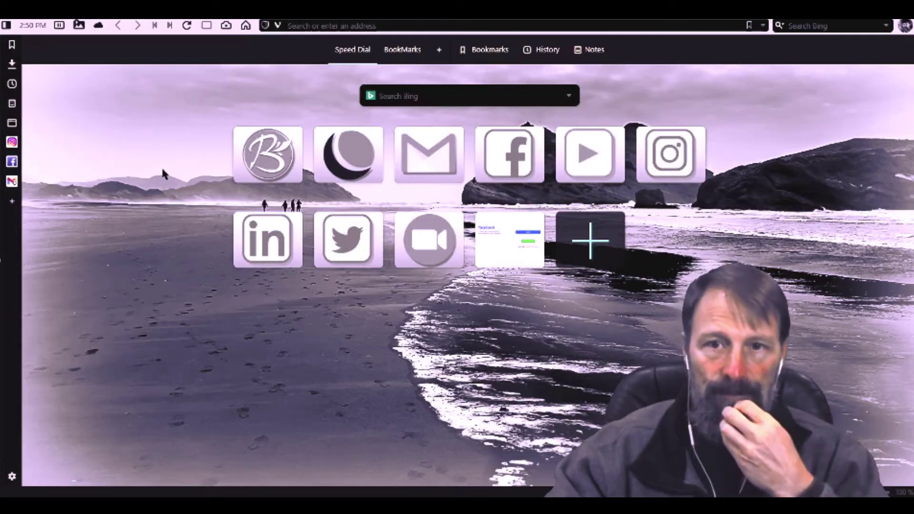
Retitle the new tile from its web address to 'Facebook'.
mouse_move(499, 261)
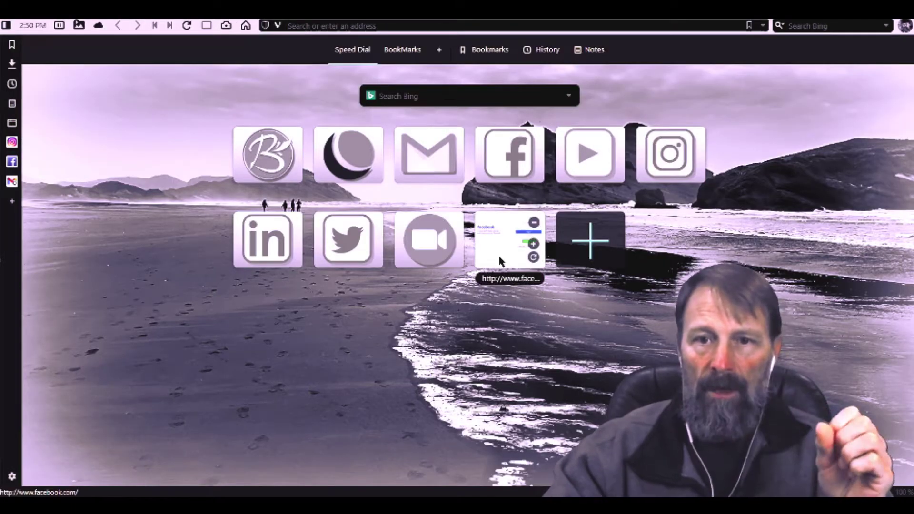
click(514, 280)
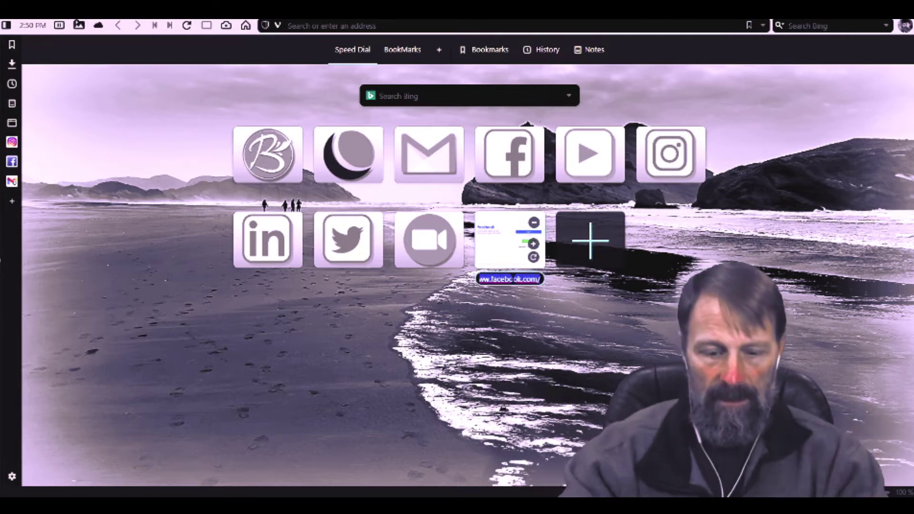
text(Faceb)
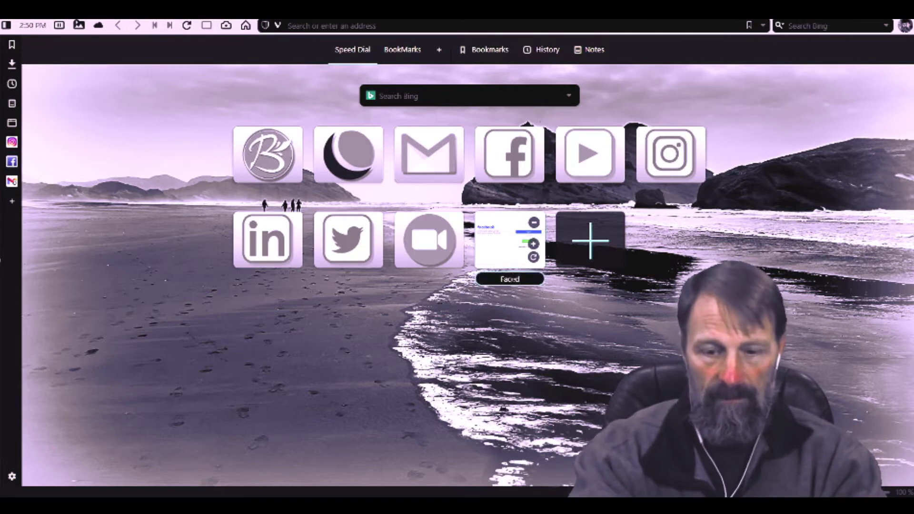
text(ced)
key(BackSpace)
text(book)
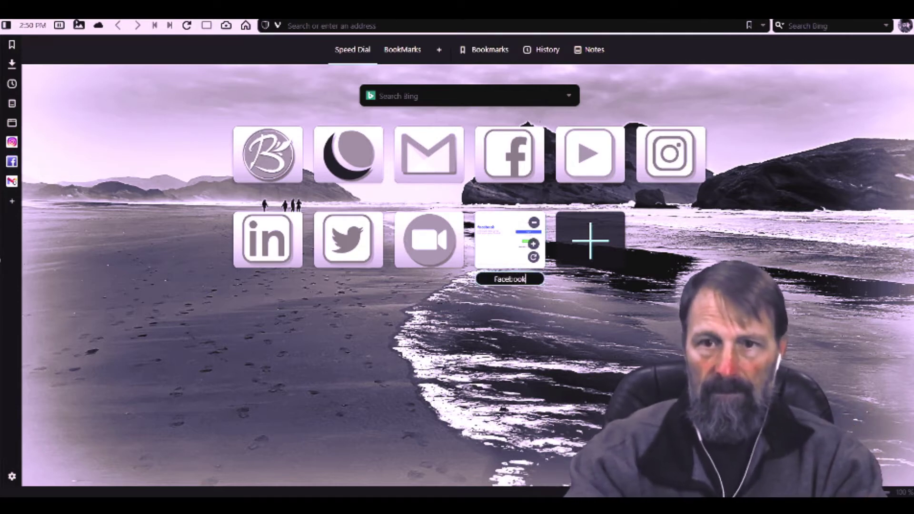
key(Return)
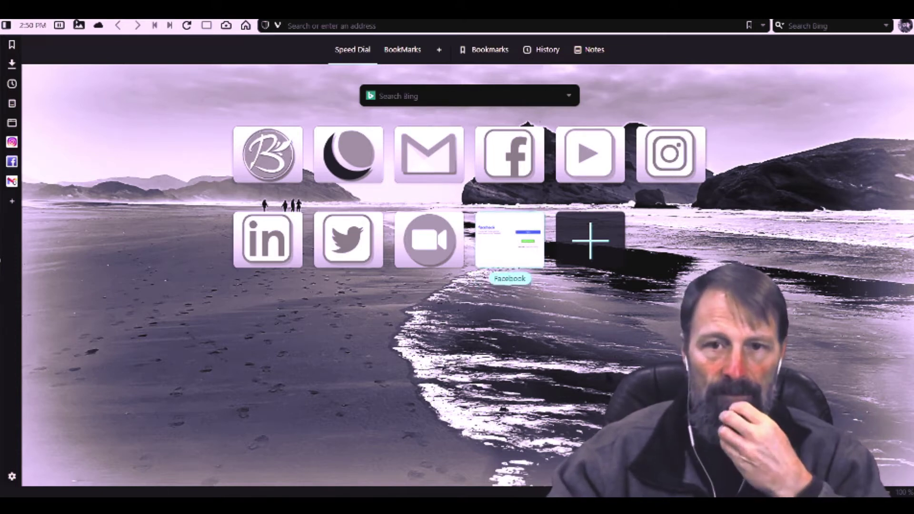
mouse_move(490, 234)
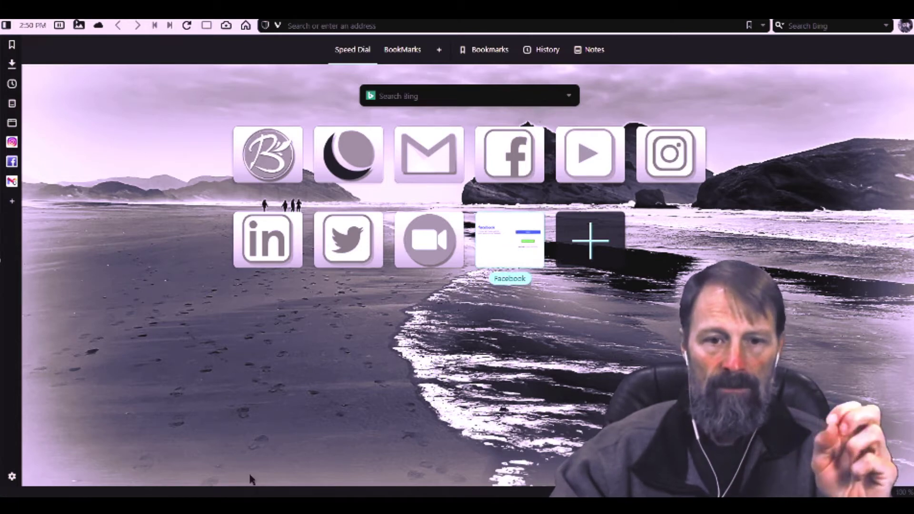
mouse_move(284, 506)
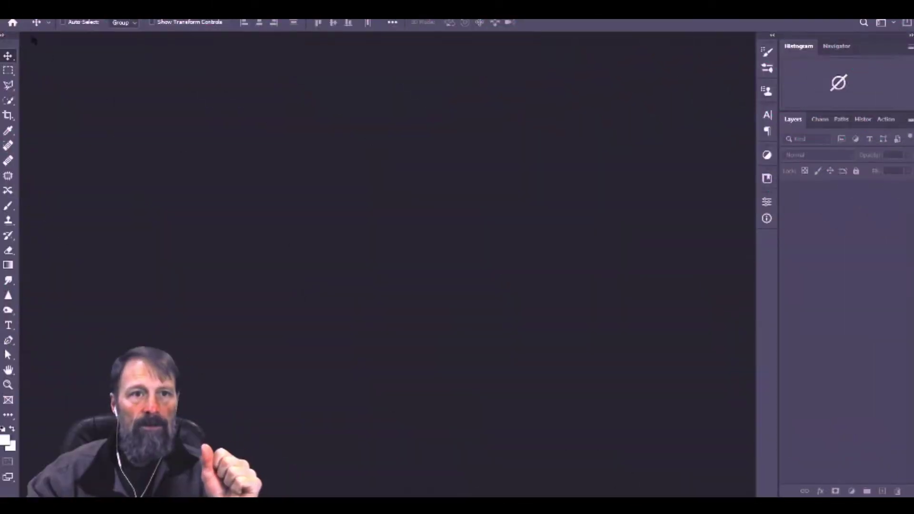
Create a blank 8 × 6.5 inch, 72 ppi document with File > New.
key(alt+f)
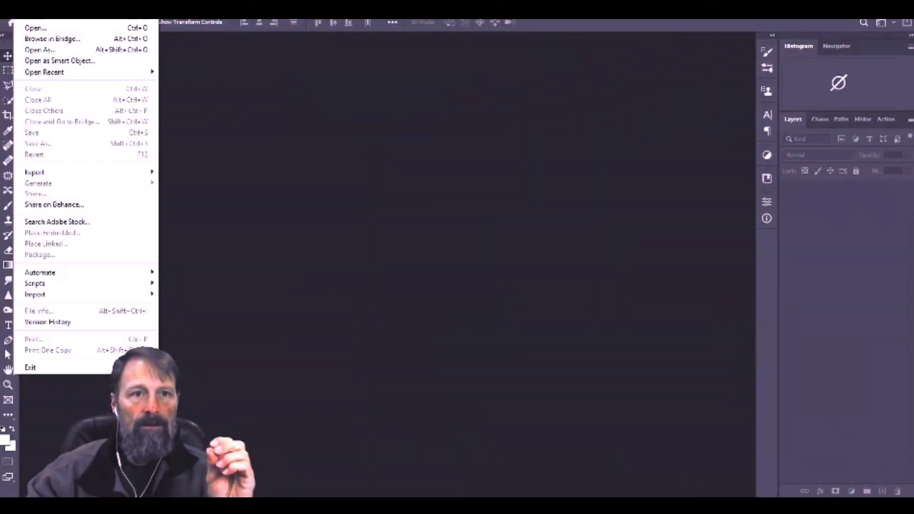
click(34, 23)
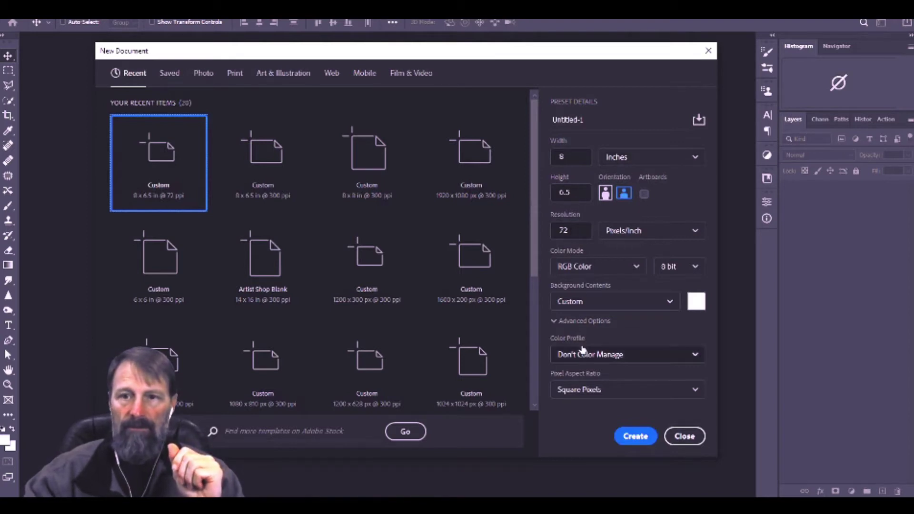
click(636, 437)
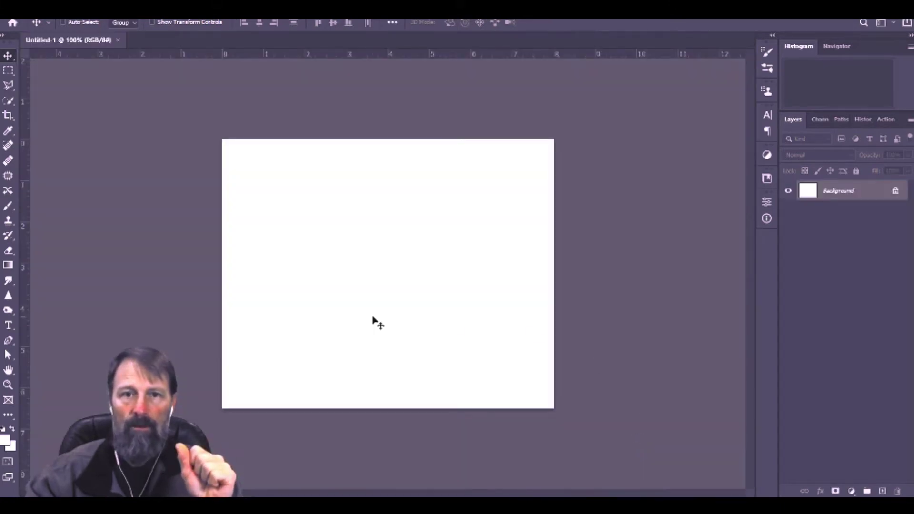
Set the foreground colour to blue 2733cd and fill the Background layer with it.
key(ctrl+plus)
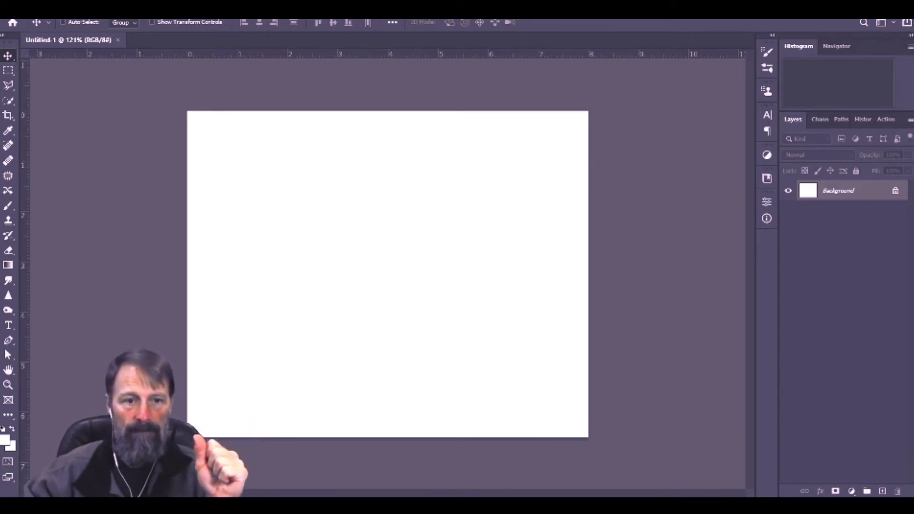
click(6, 443)
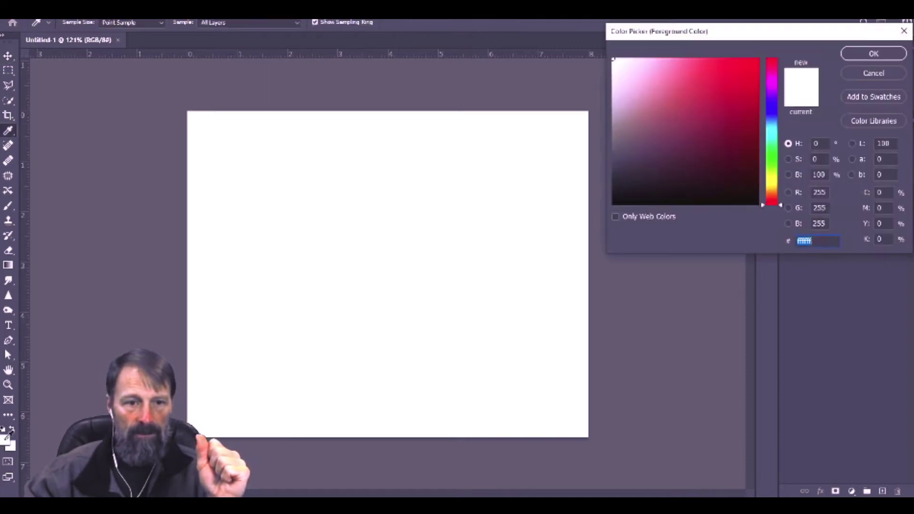
click(775, 109)
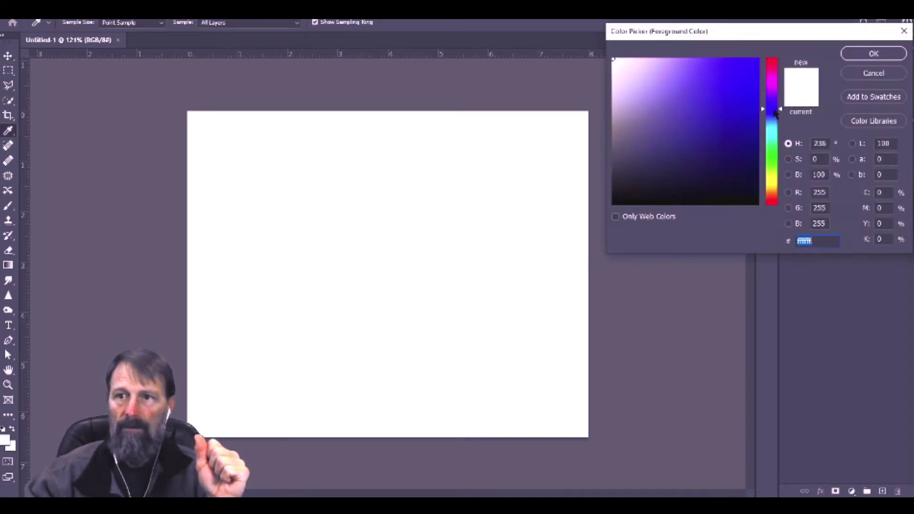
drag(741, 98, 731, 87)
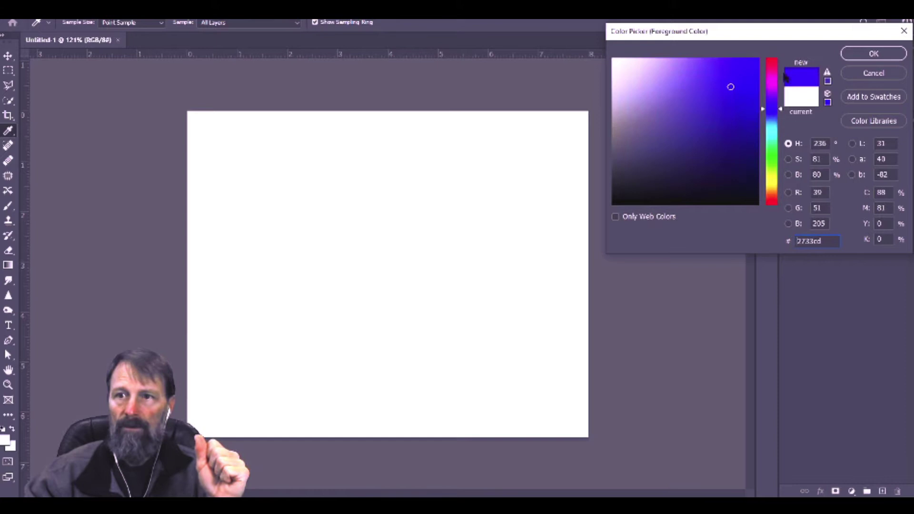
click(739, 93)
click(860, 55)
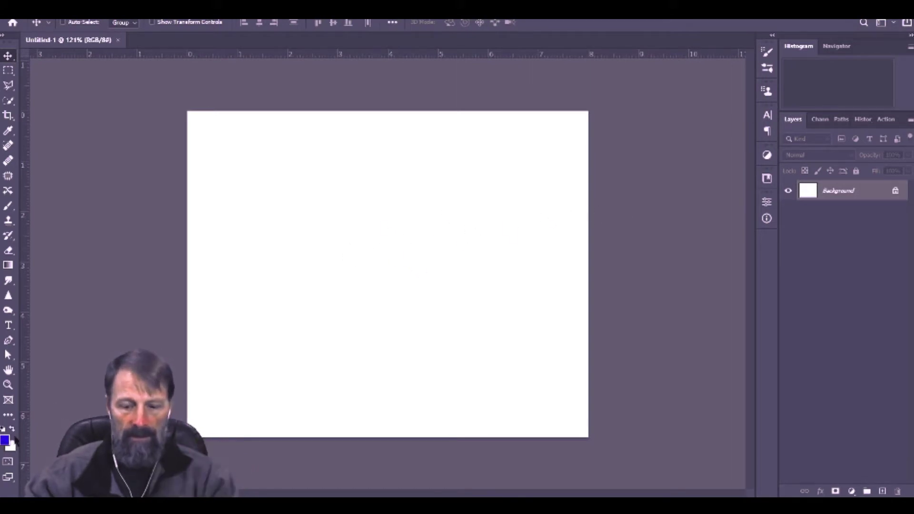
key(alt+BackSpace)
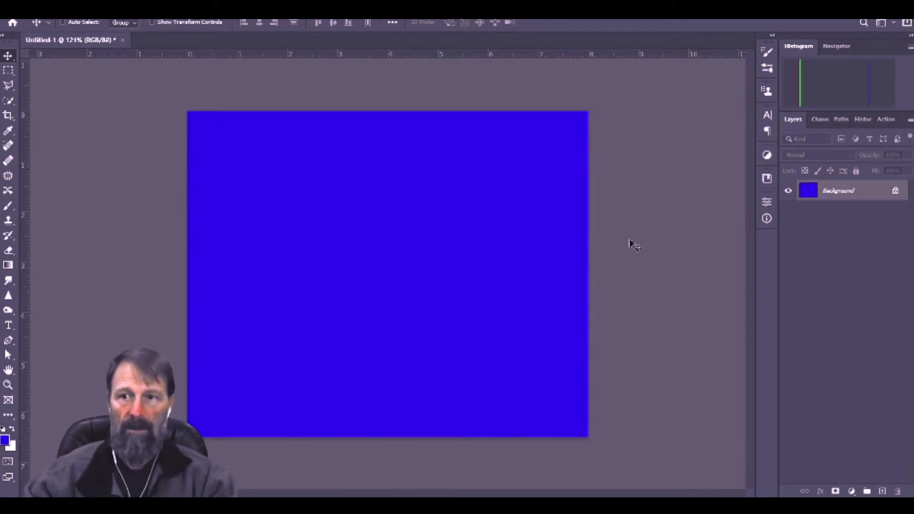
Add a new layer and set up the Type tool with white Arial text.
click(883, 491)
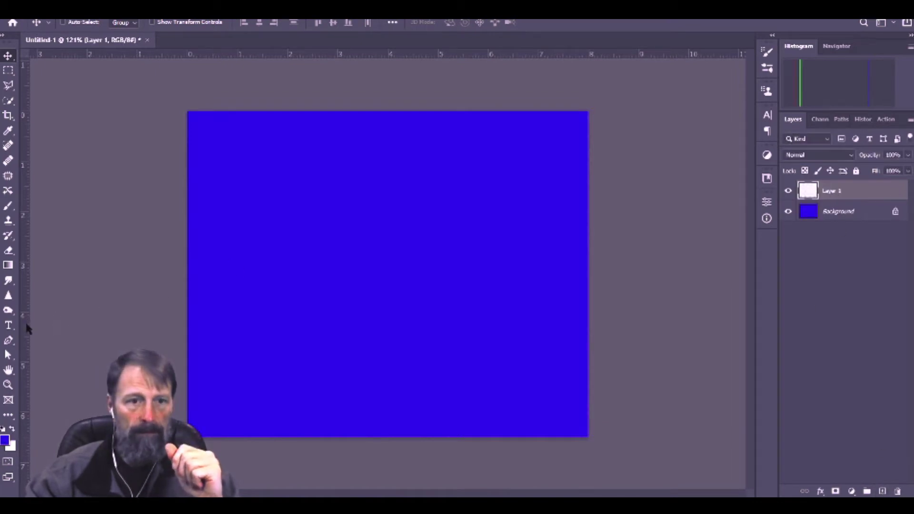
click(8, 326)
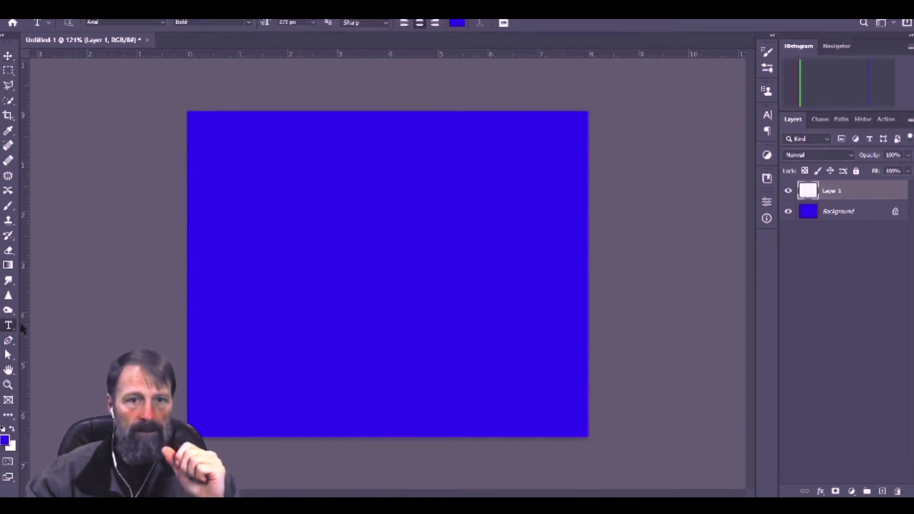
click(457, 22)
drag(637, 79, 597, 45)
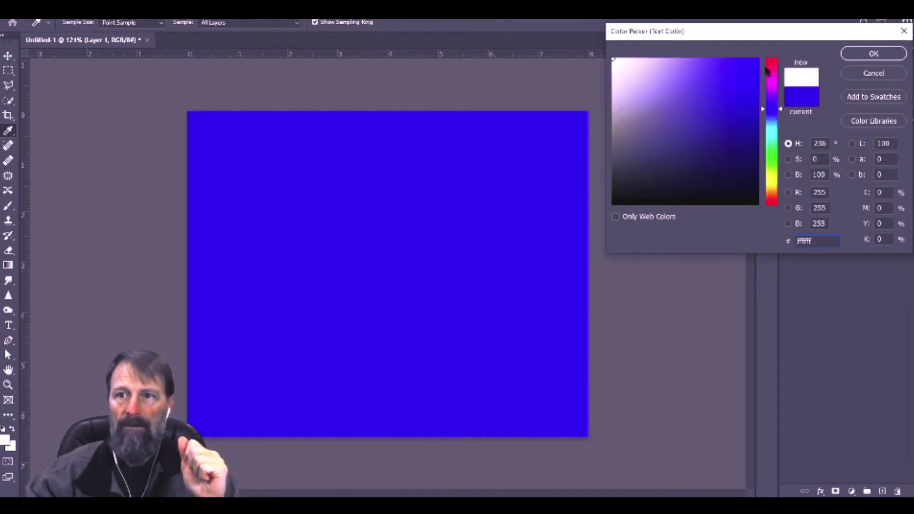
click(865, 54)
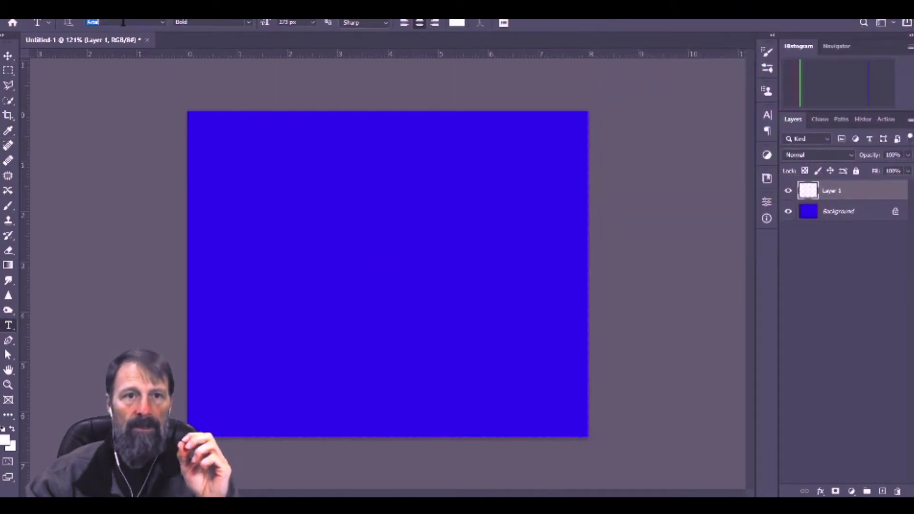
click(164, 24)
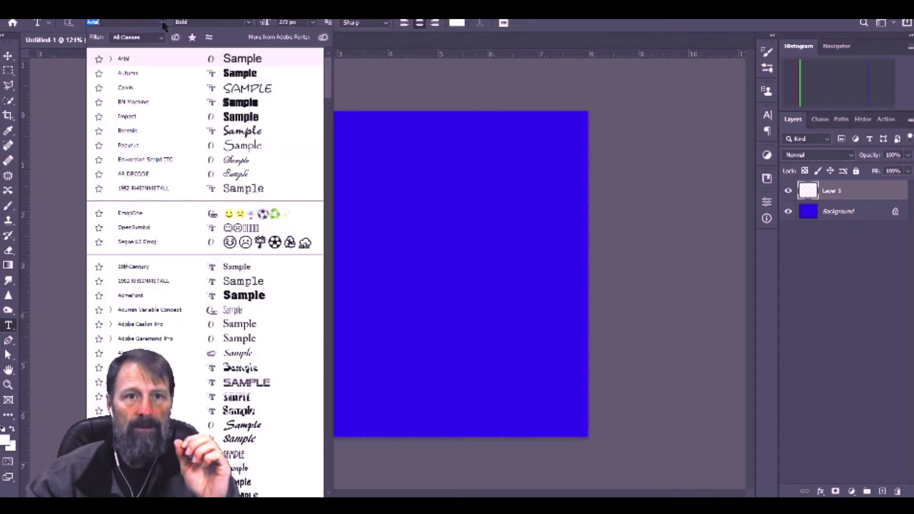
click(122, 60)
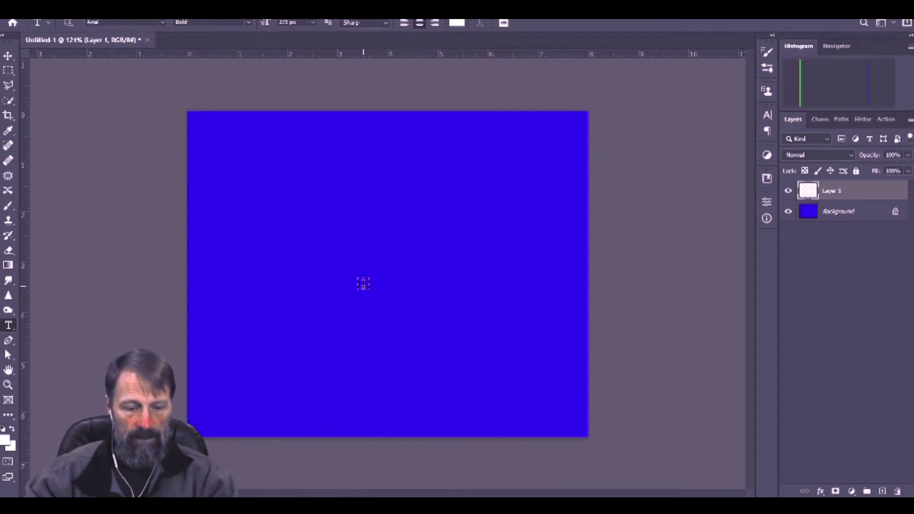
Type a lowercase 'f' in the upper middle of the blue canvas and commit it.
click(363, 285)
text(f)
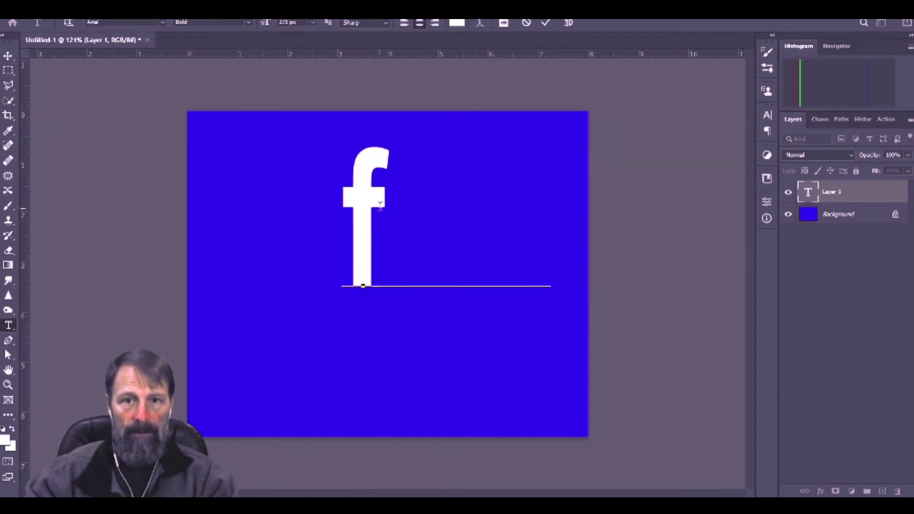
click(8, 56)
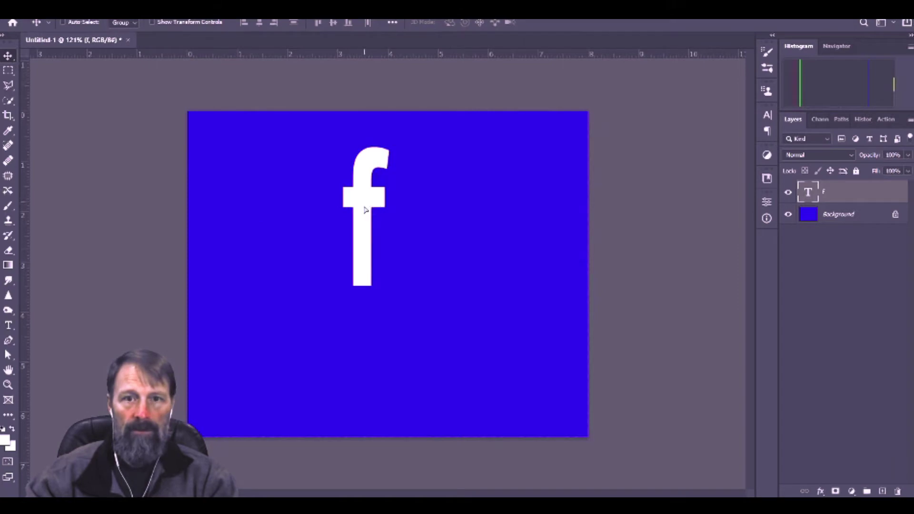
Scale the f up to about 372% with Free Transform, its stem running off the bottom edge.
drag(365, 209, 353, 231)
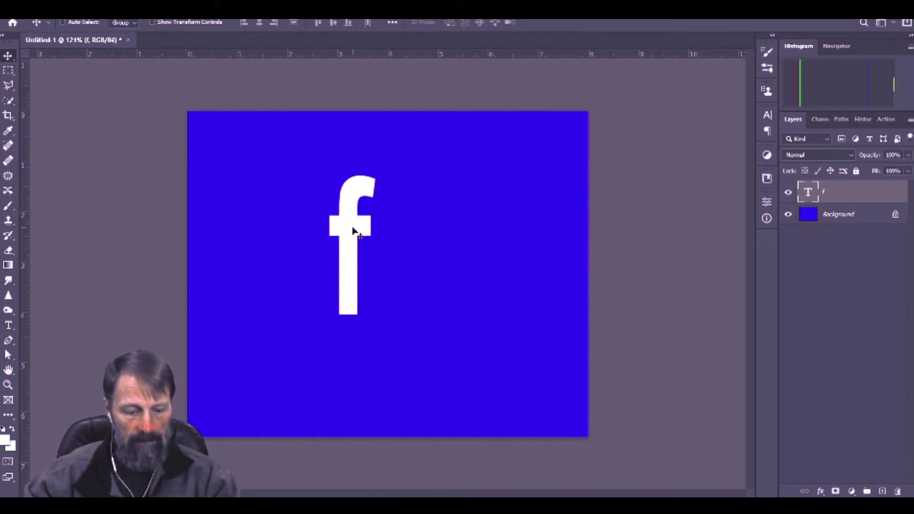
key(ctrl+t)
scroll(415, 303, down, 5)
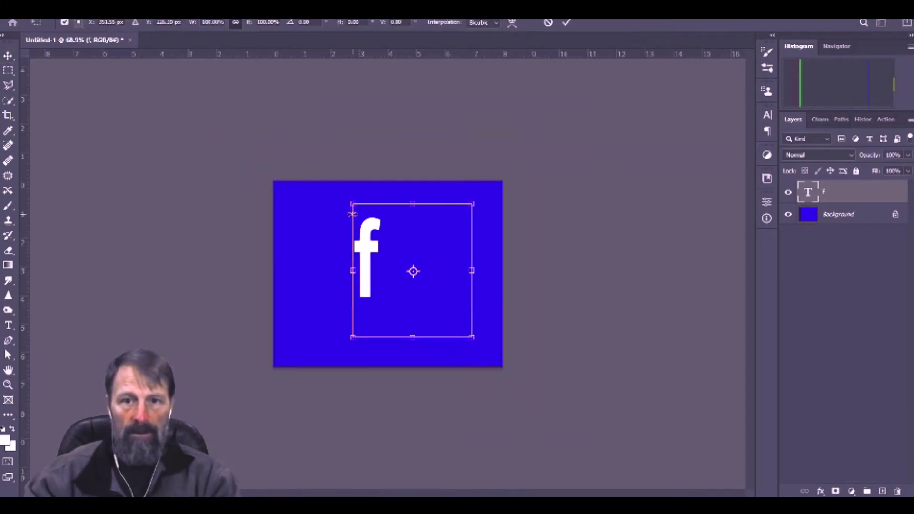
drag(441, 314, 541, 429)
drag(365, 226, 224, 135)
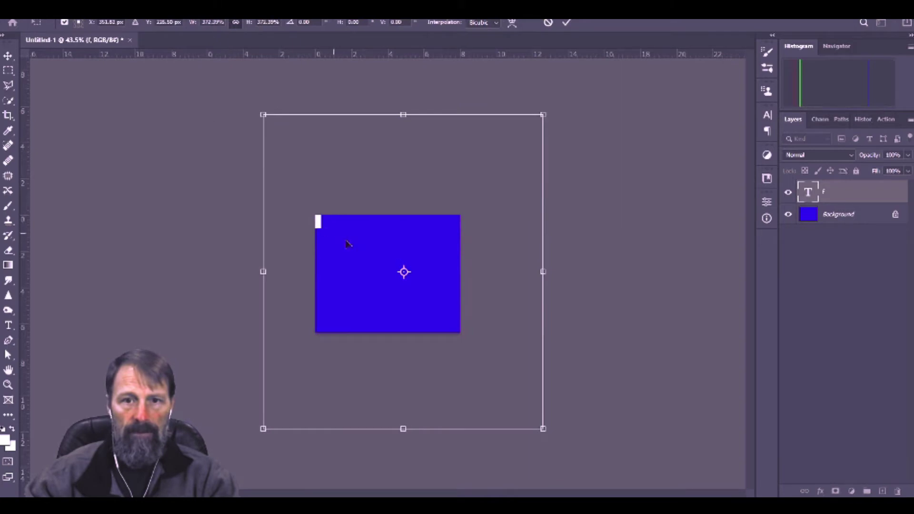
drag(347, 241, 434, 319)
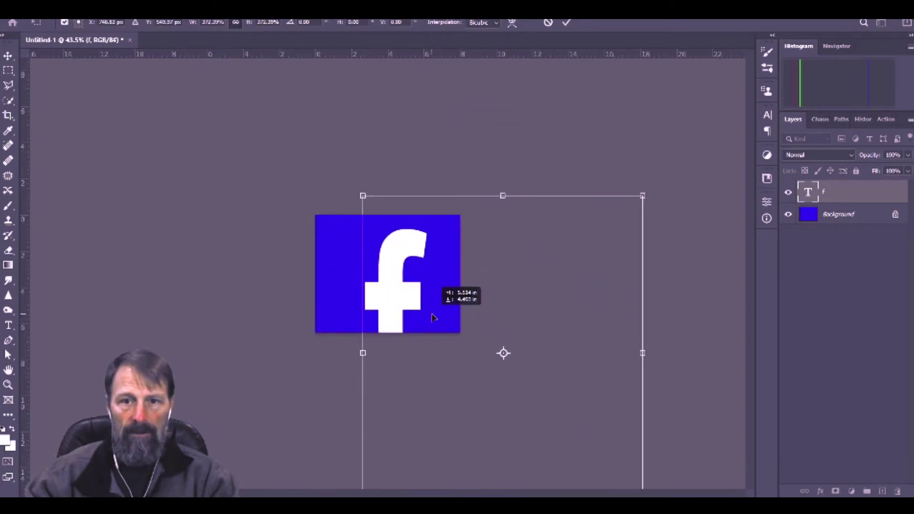
drag(433, 318, 434, 312)
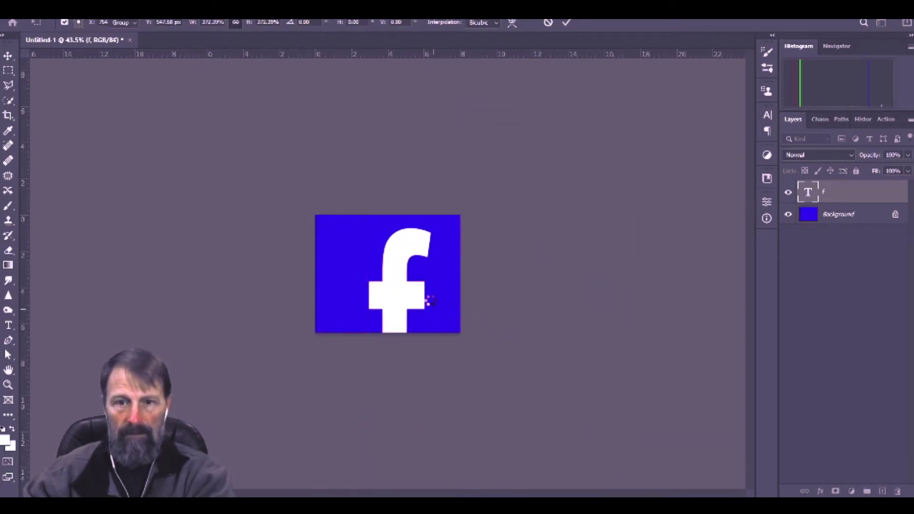
scroll(407, 310, up, 5)
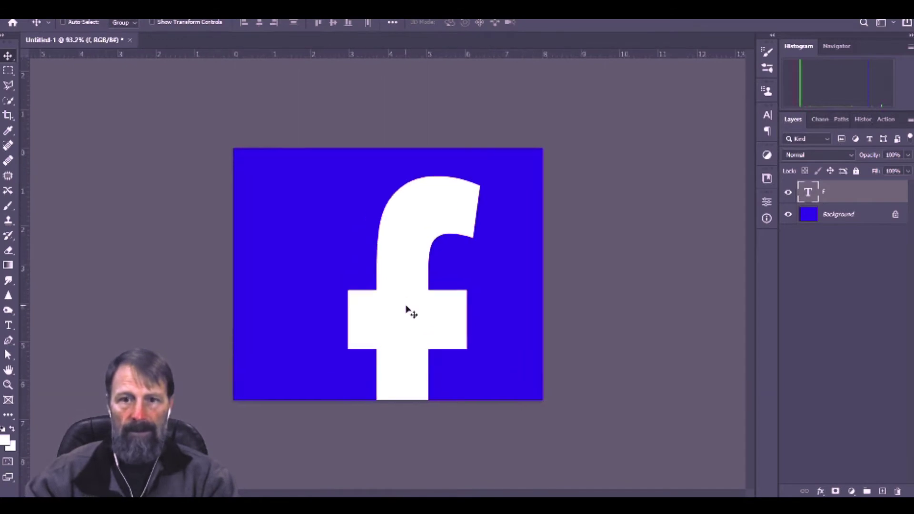
key(shift+Up)
key(shift+Up)
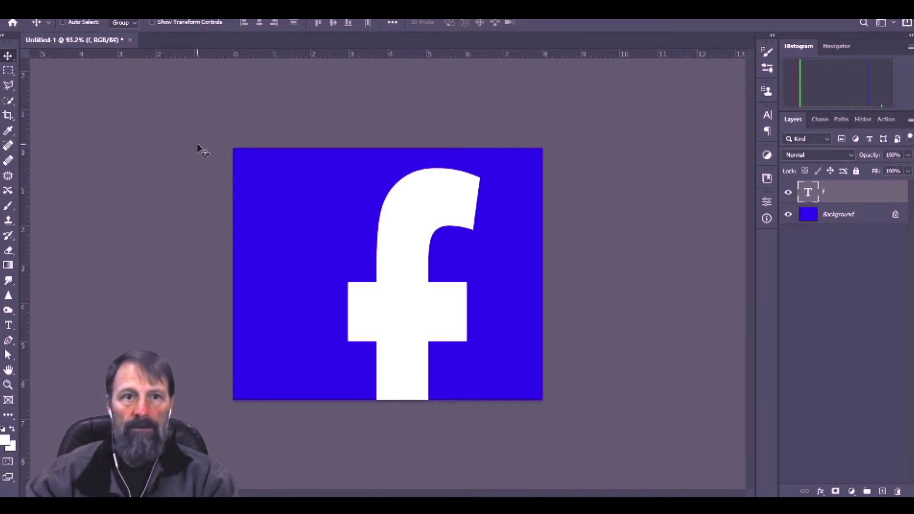
Save the image to the Desktop as facebook.jpg at JPEG quality 5, replacing the existing file.
click(17, 9)
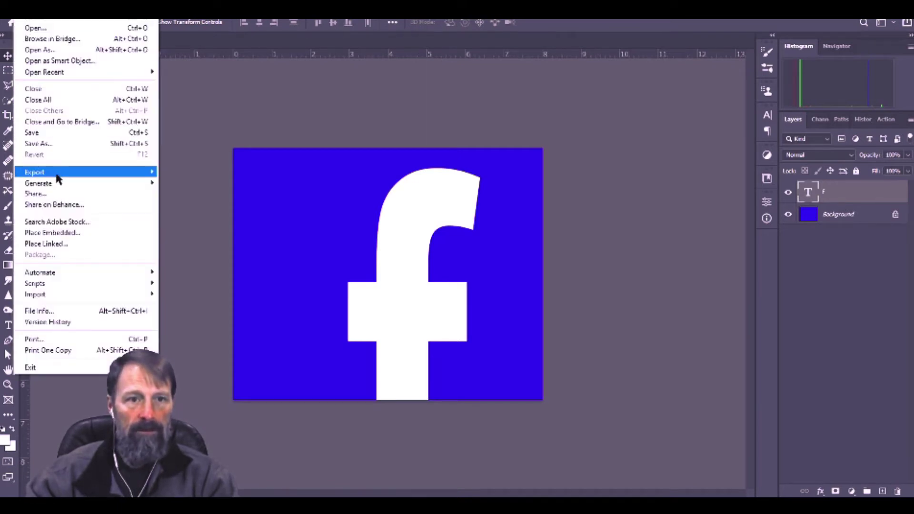
click(58, 148)
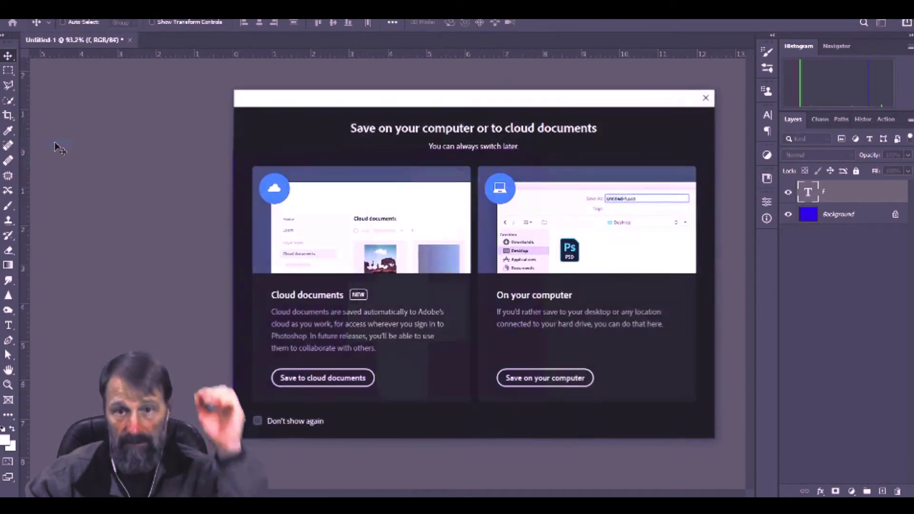
click(538, 378)
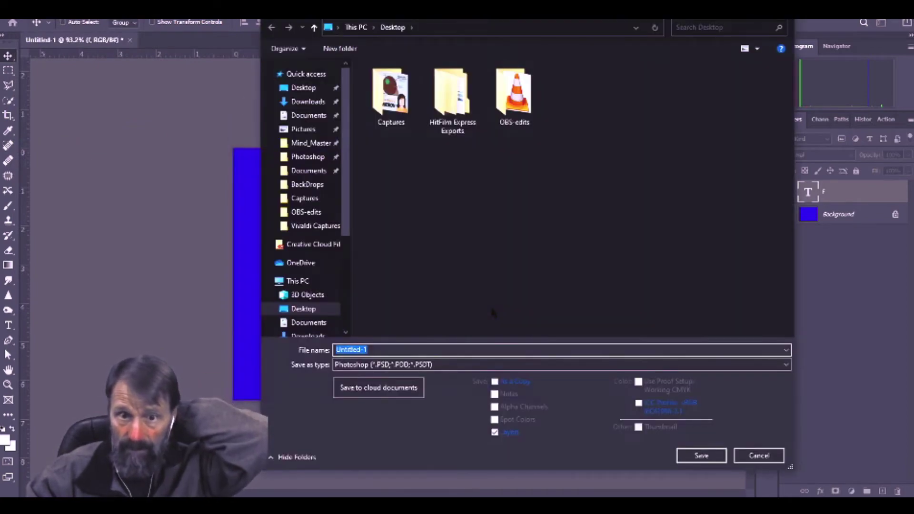
text(facebook)
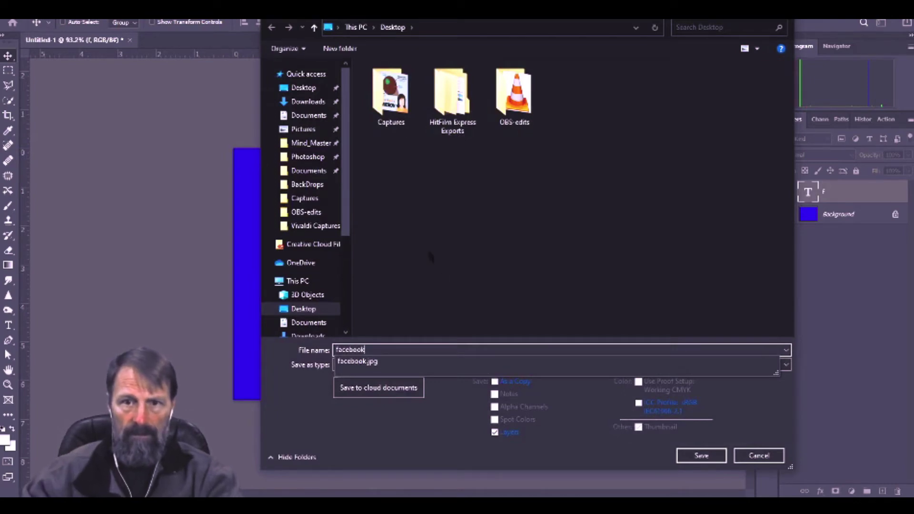
click(381, 366)
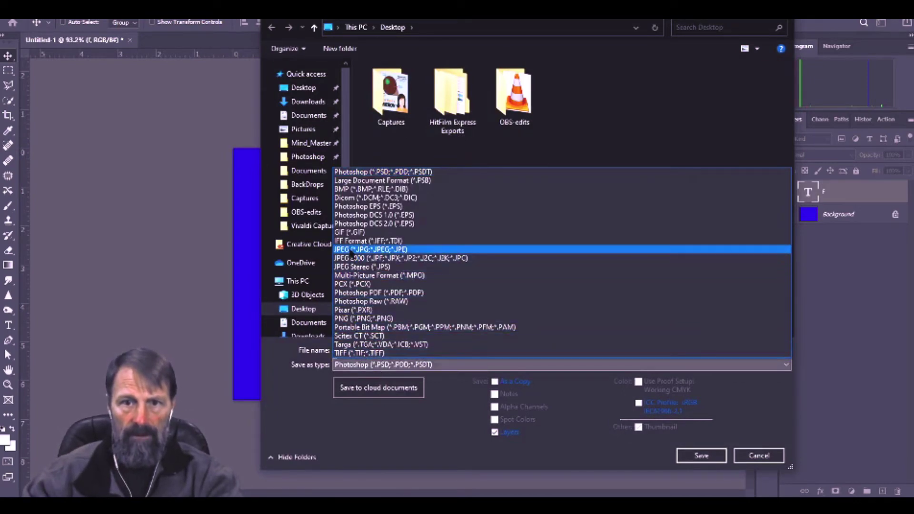
click(350, 250)
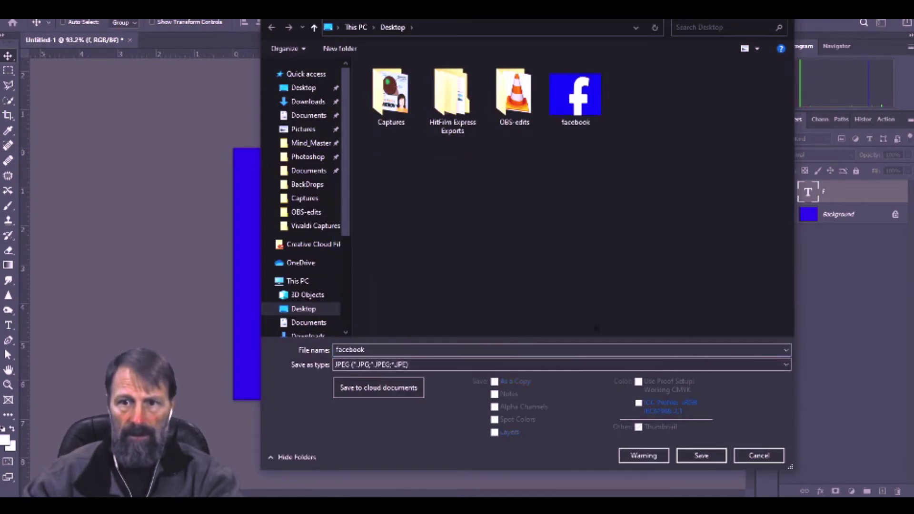
click(703, 456)
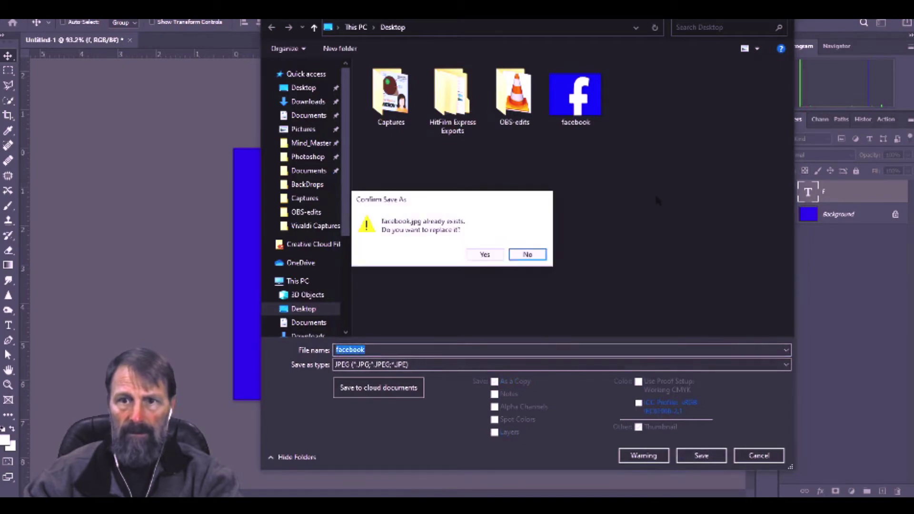
click(491, 254)
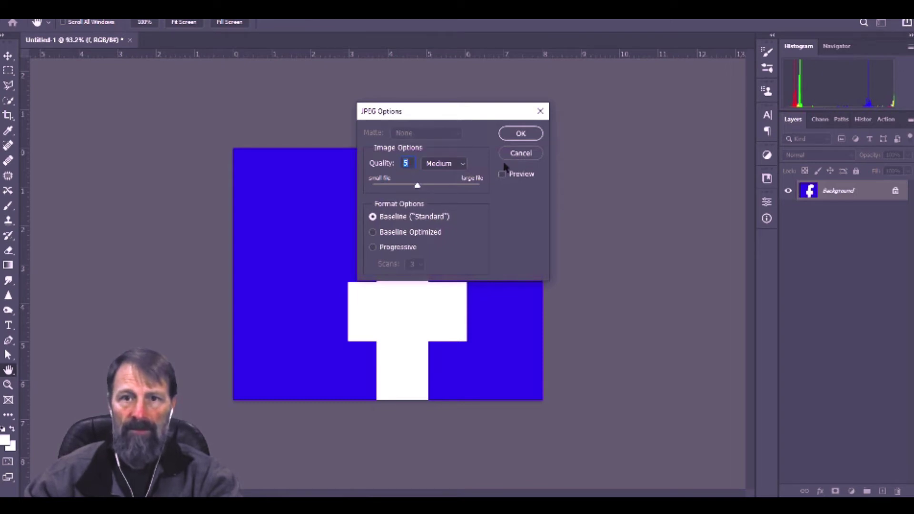
click(521, 134)
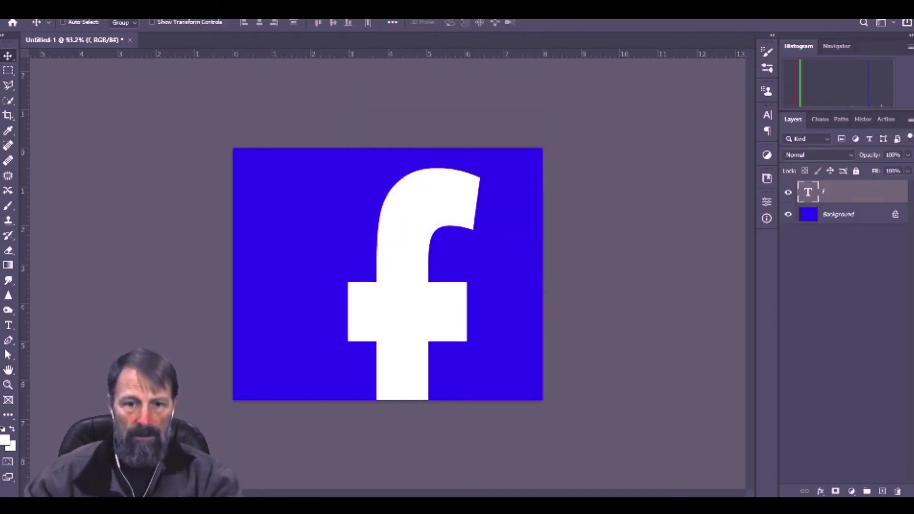
key(alt+Tab)
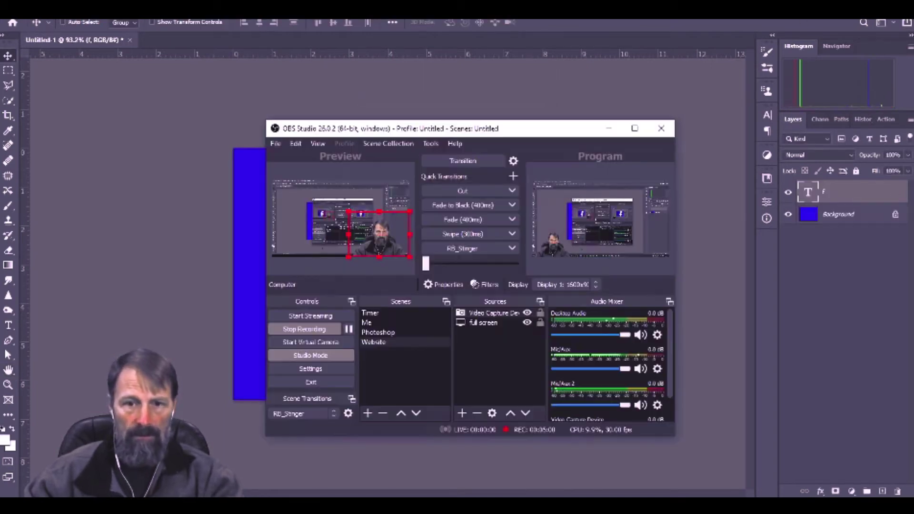
Set the Desktop facebook image as the Facebook tile's thumbnail and remove the duplicate Facebook tile.
double_click(380, 343)
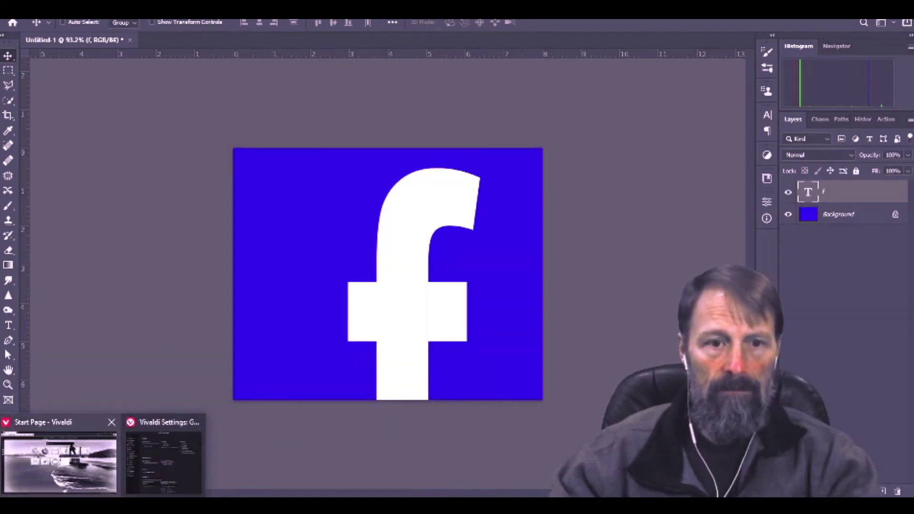
click(55, 452)
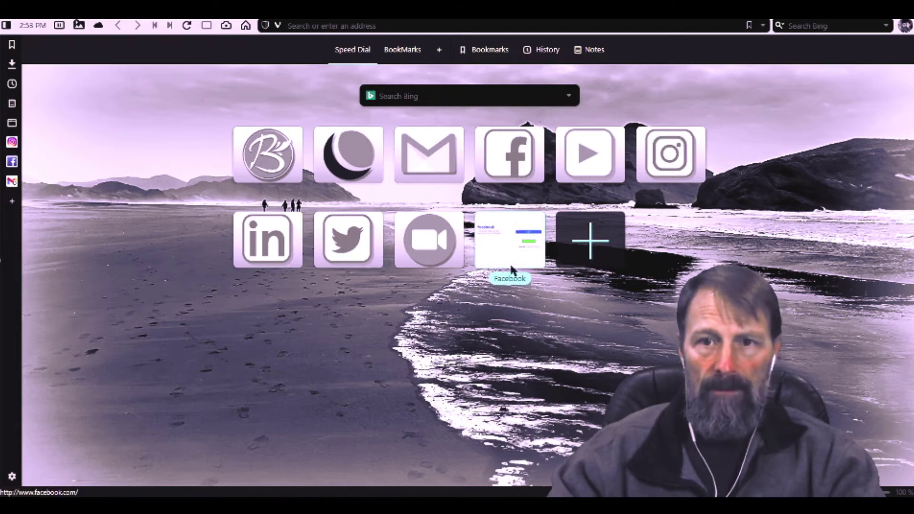
mouse_move(521, 266)
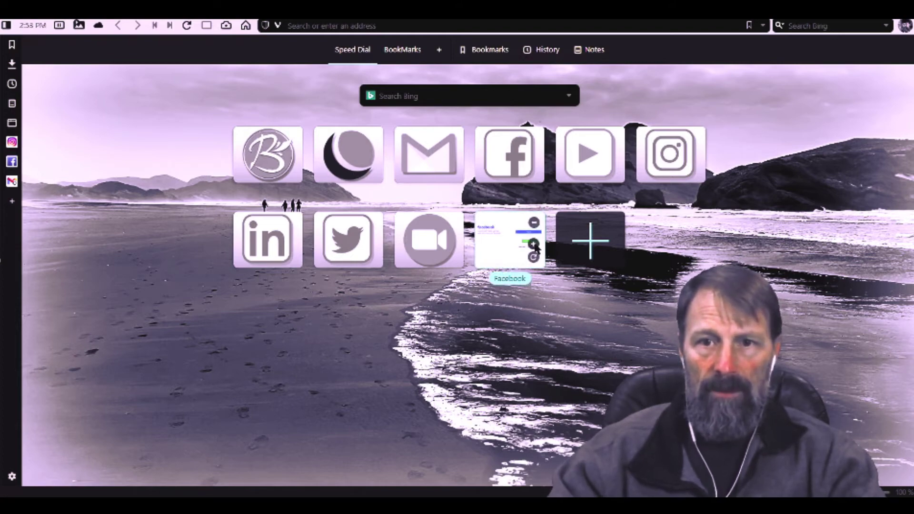
click(534, 244)
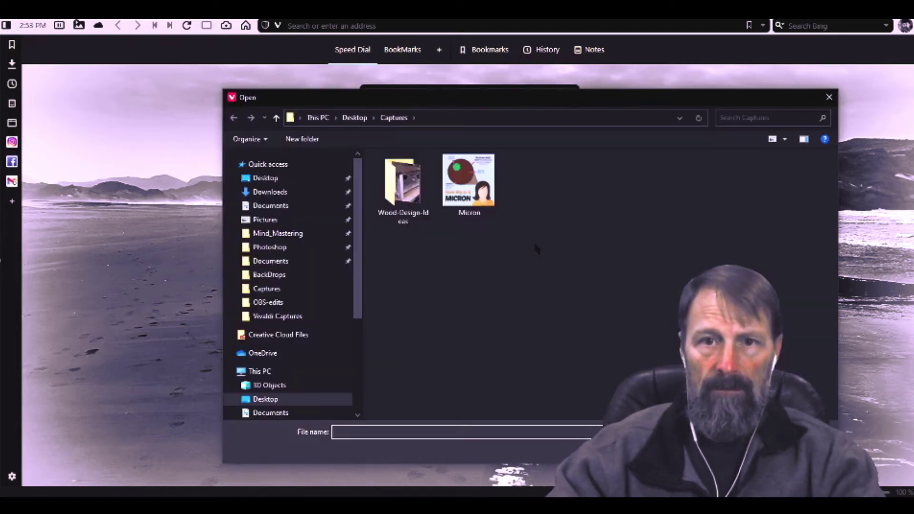
click(265, 179)
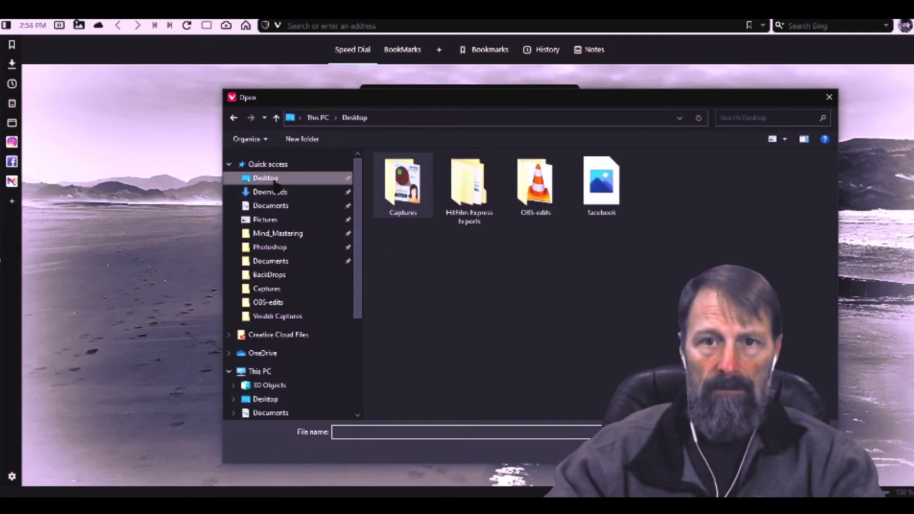
double_click(601, 197)
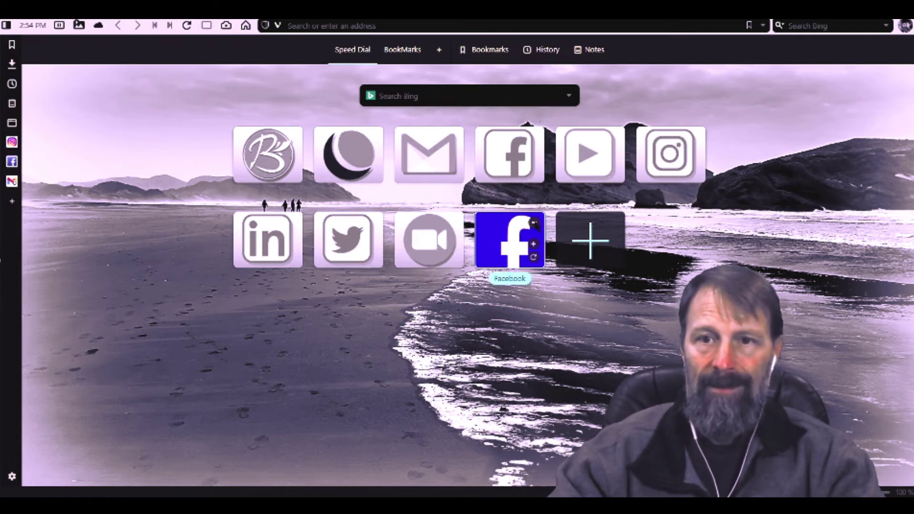
click(533, 221)
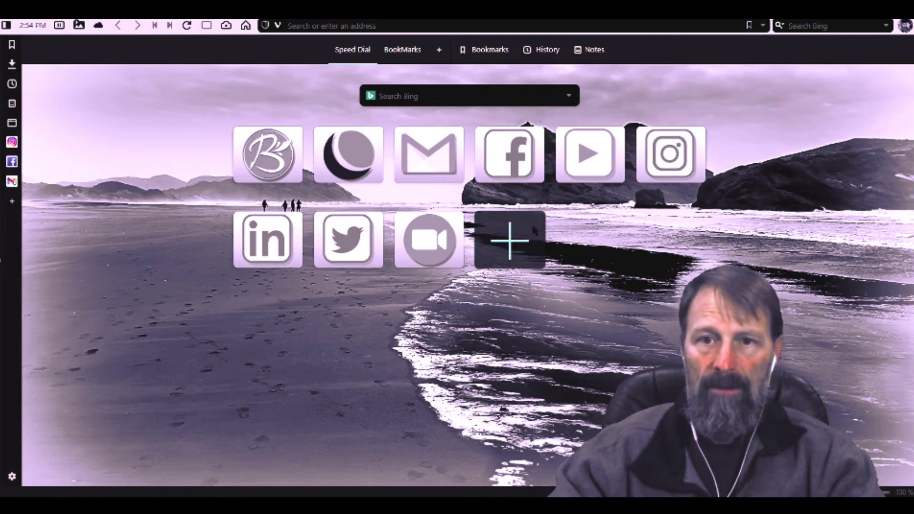
Add youtube.com as a new Speed Dial bookmark.
click(532, 219)
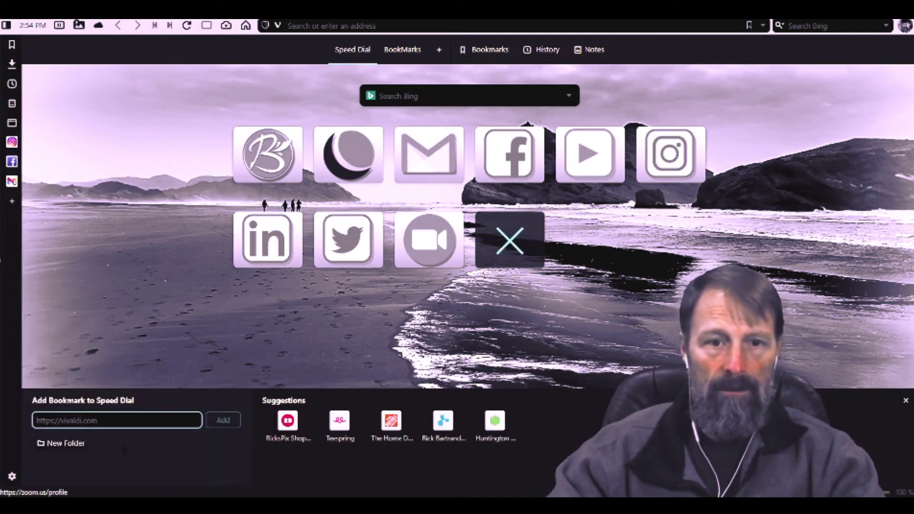
text(youtube.com/)
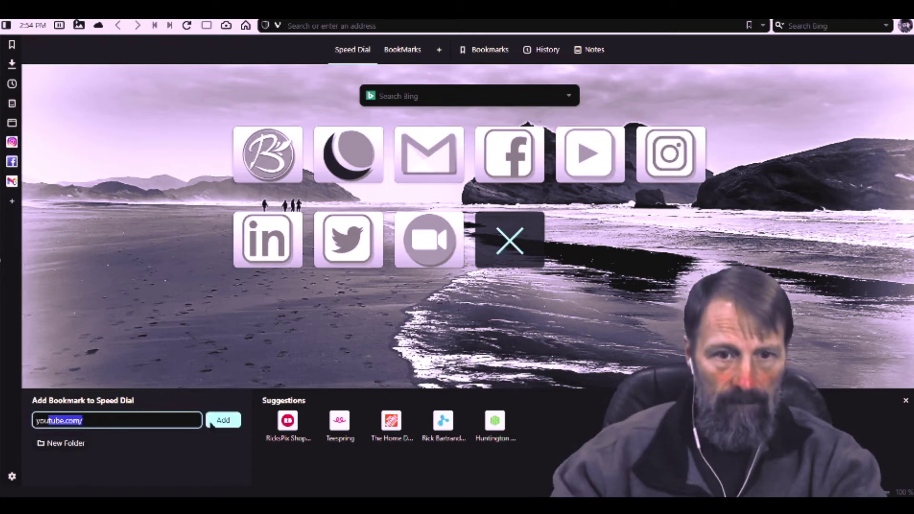
click(222, 420)
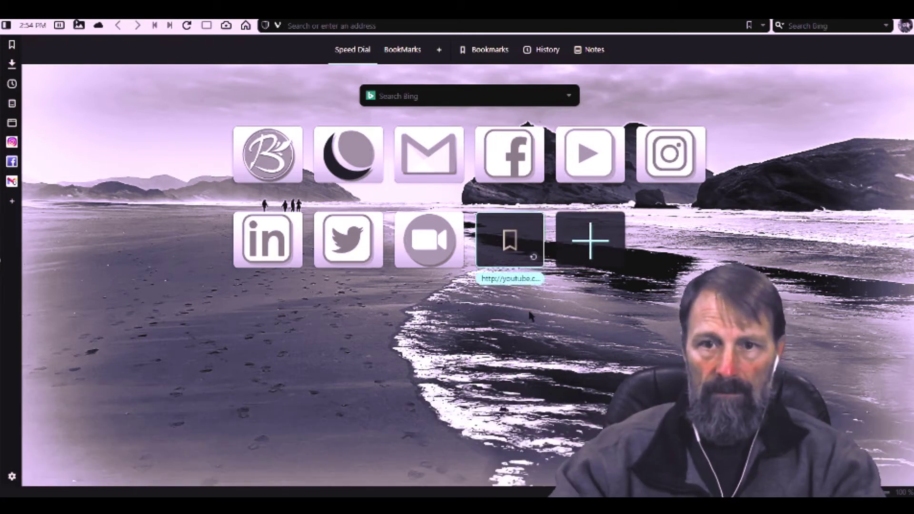
Label the new tile 'YouTube' and load the site once to capture its thumbnail.
click(509, 279)
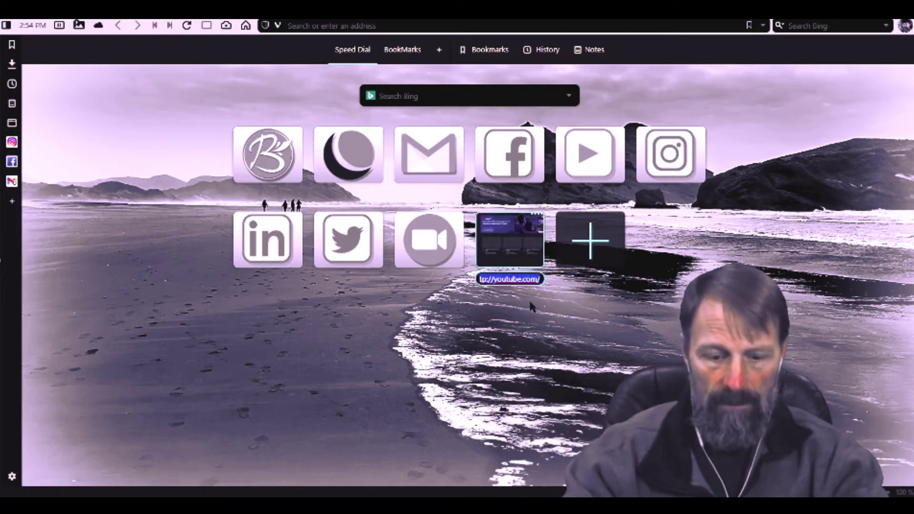
text(You)
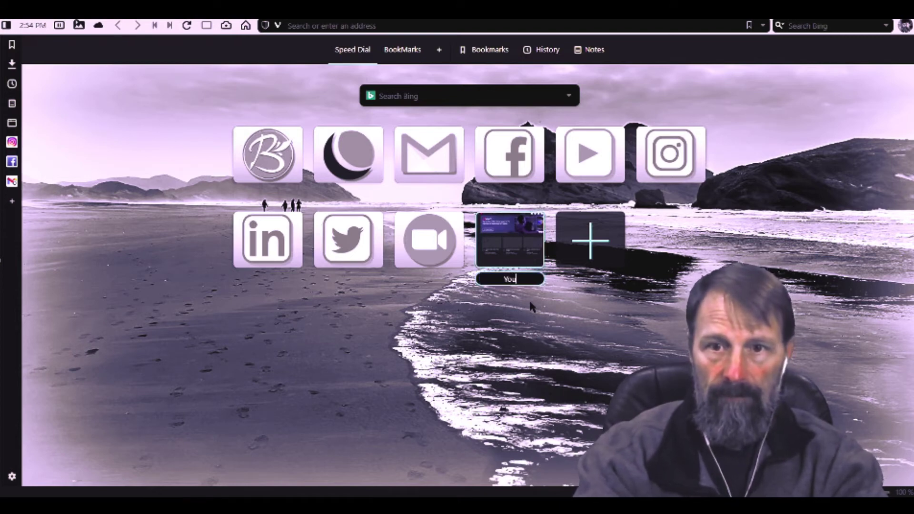
text(Tube)
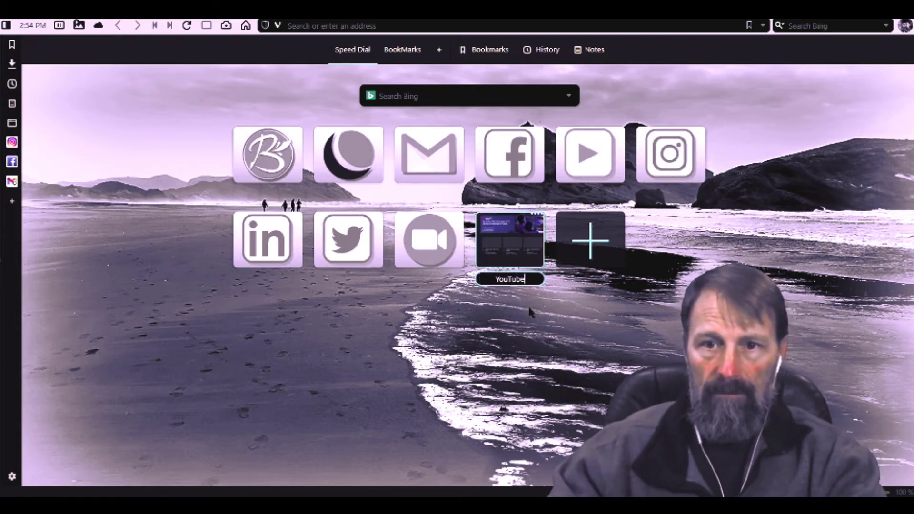
key(Return)
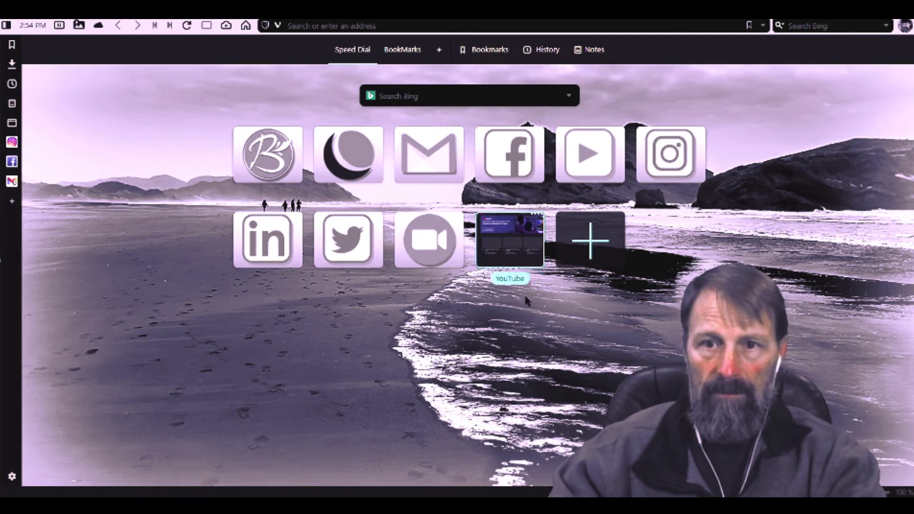
click(512, 246)
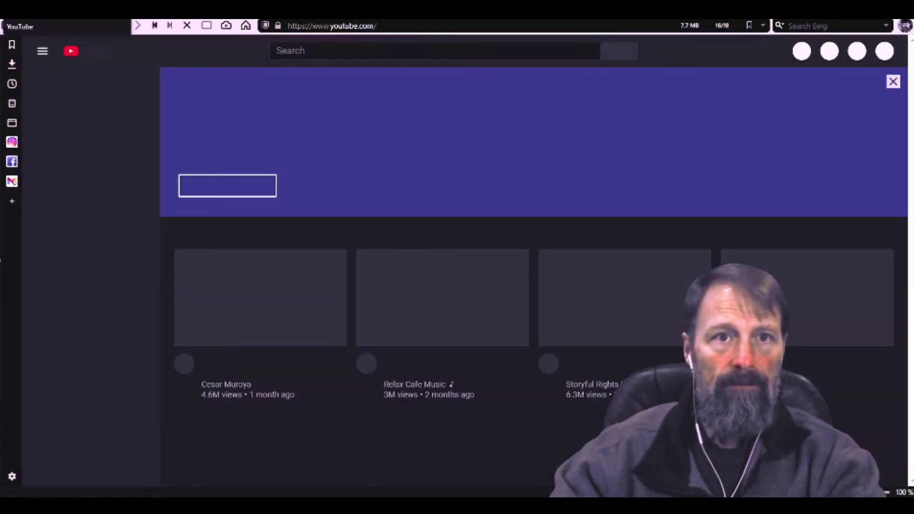
key(alt+Left)
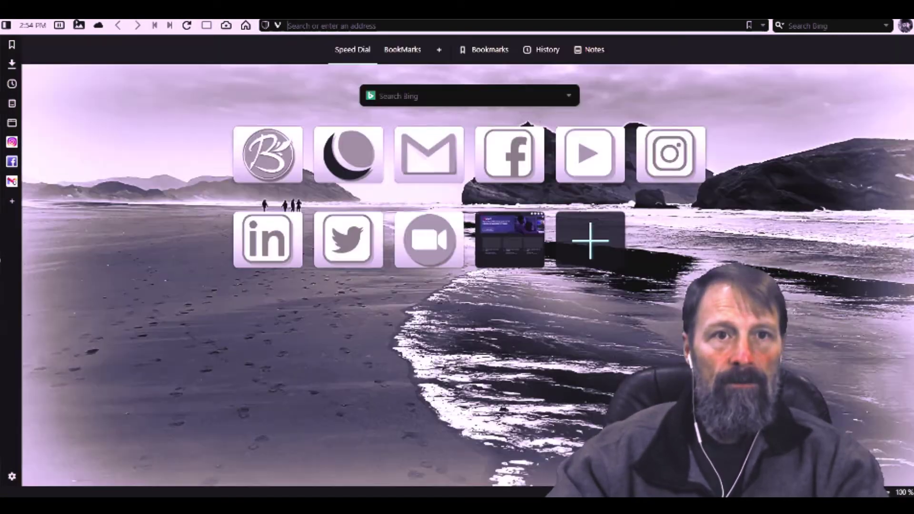
Search Bing images for 'Youtube icon image' and open a red play-button logo at full size.
click(429, 96)
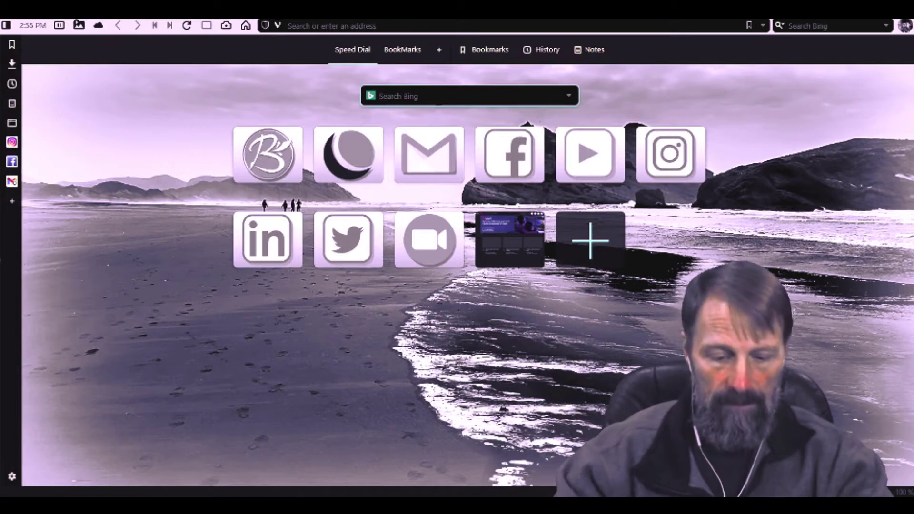
text(Youtube)
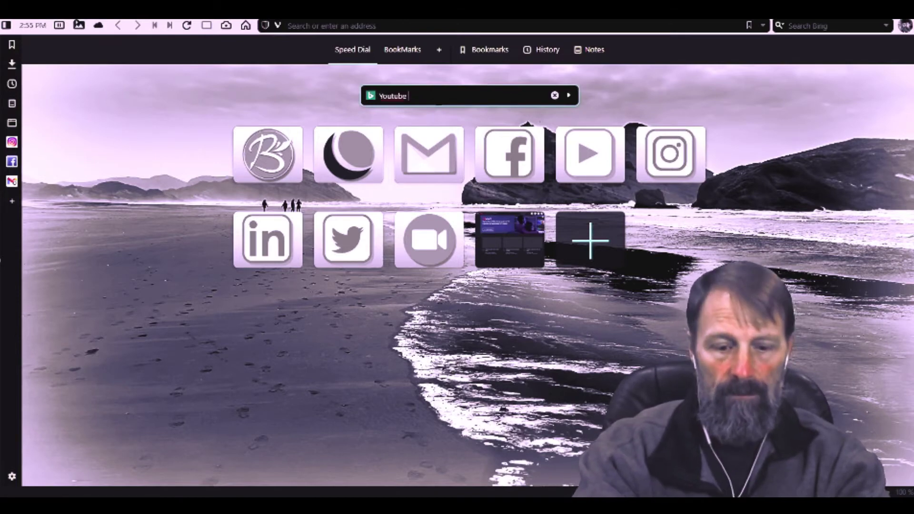
text( icon i)
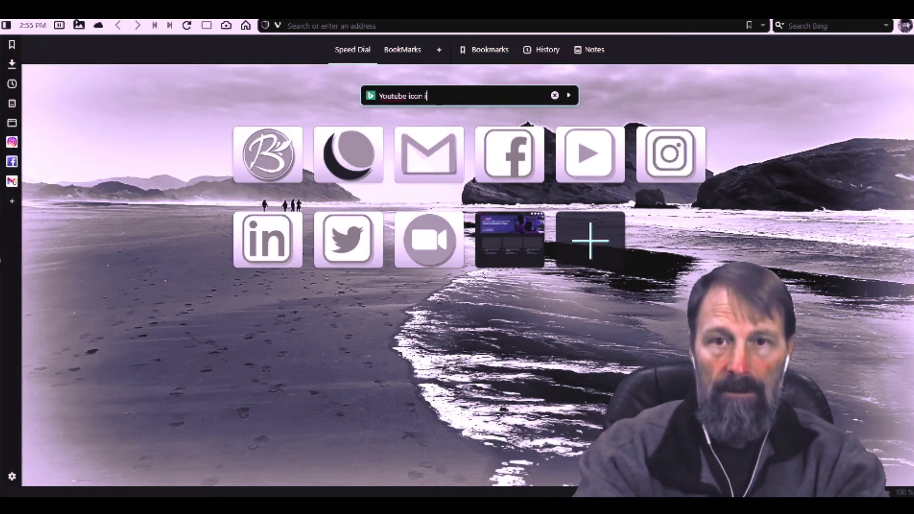
text(mage)
key(Return)
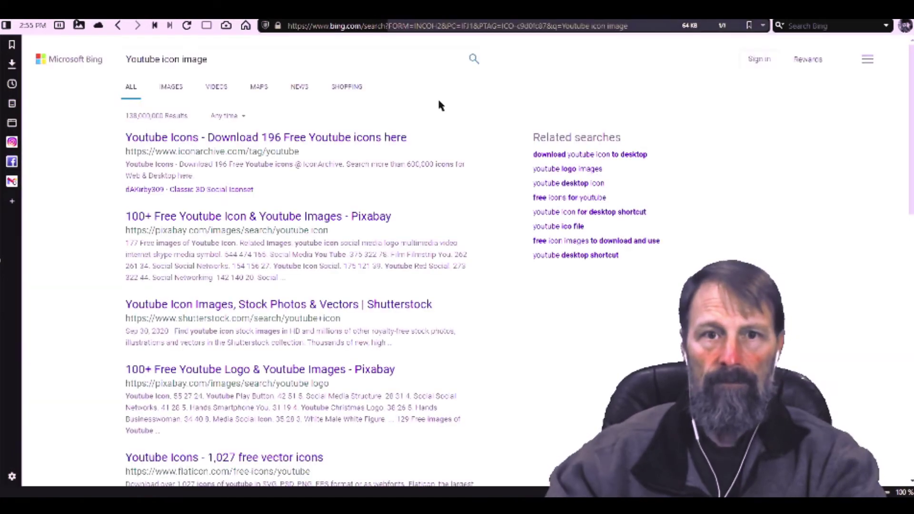
click(171, 87)
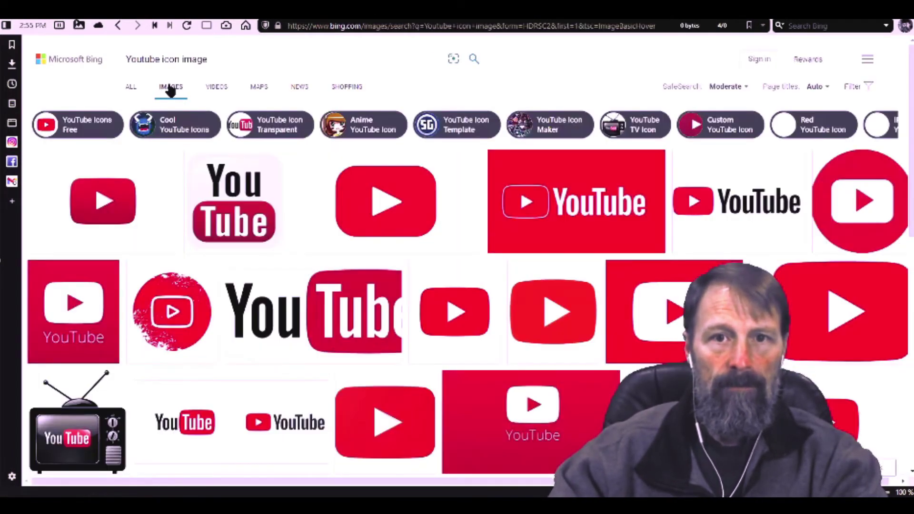
click(378, 208)
click(378, 206)
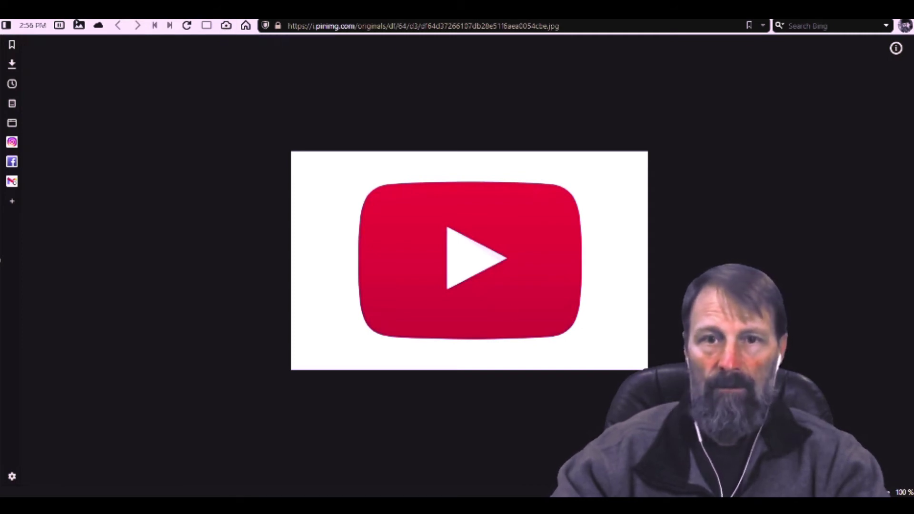
Capture a JPEG selection of the red YouTube logo into the Captures folder.
click(226, 26)
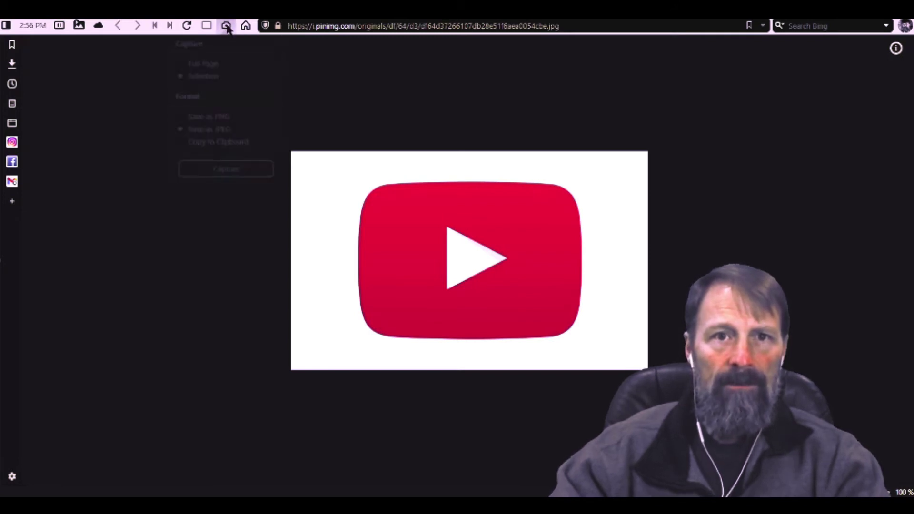
key(shift+Tab)
key(shift+Tab)
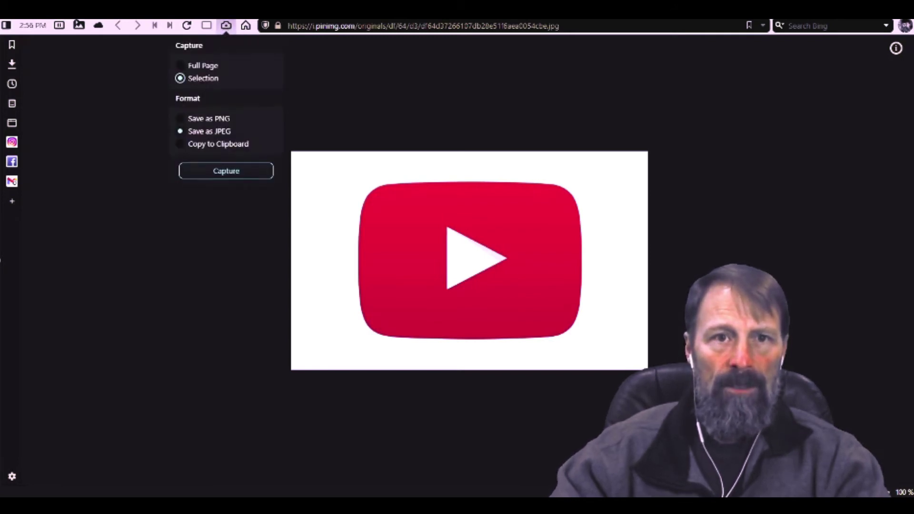
key(Tab)
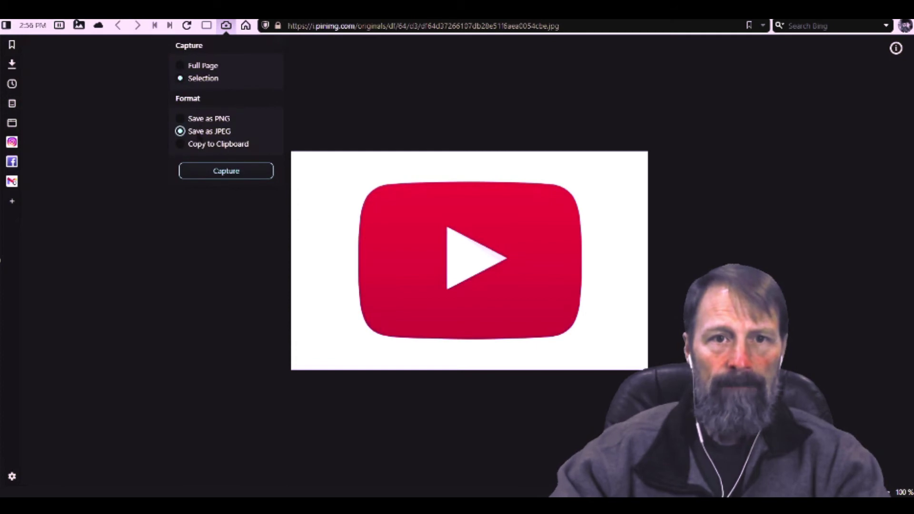
key(Tab)
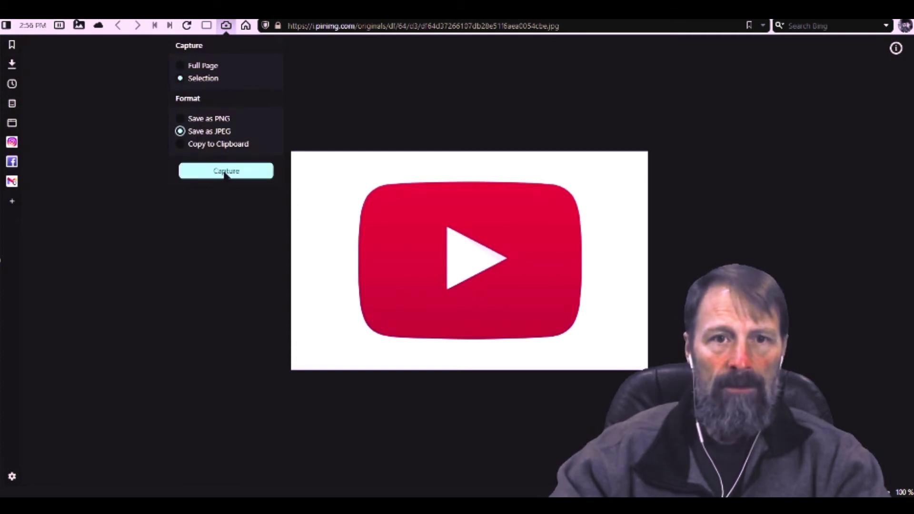
key(Return)
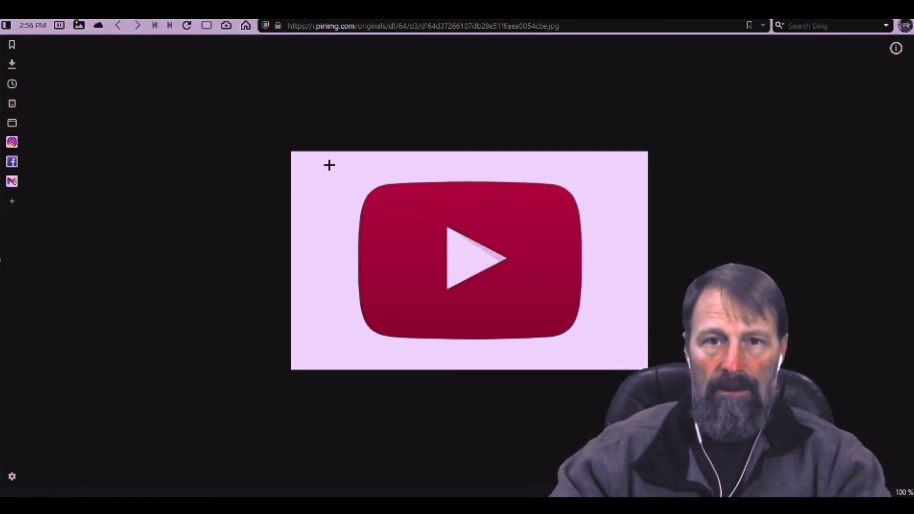
drag(332, 162, 609, 361)
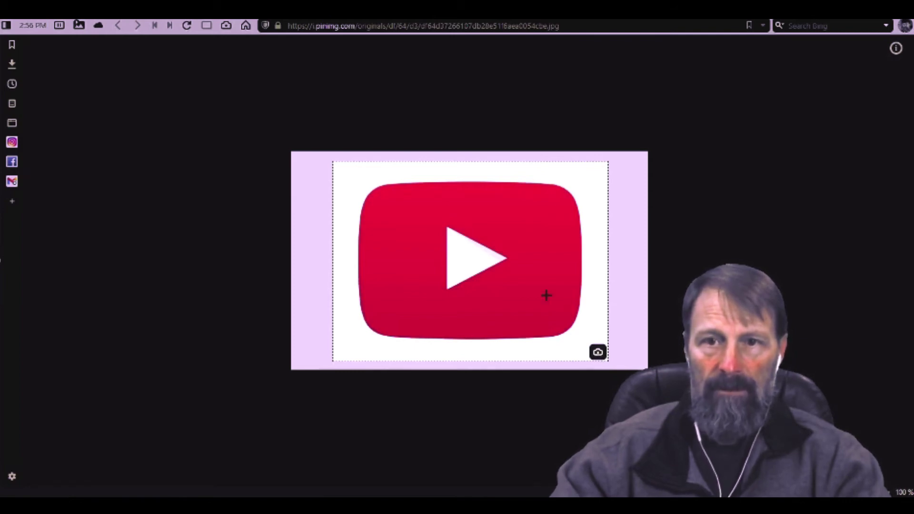
click(598, 353)
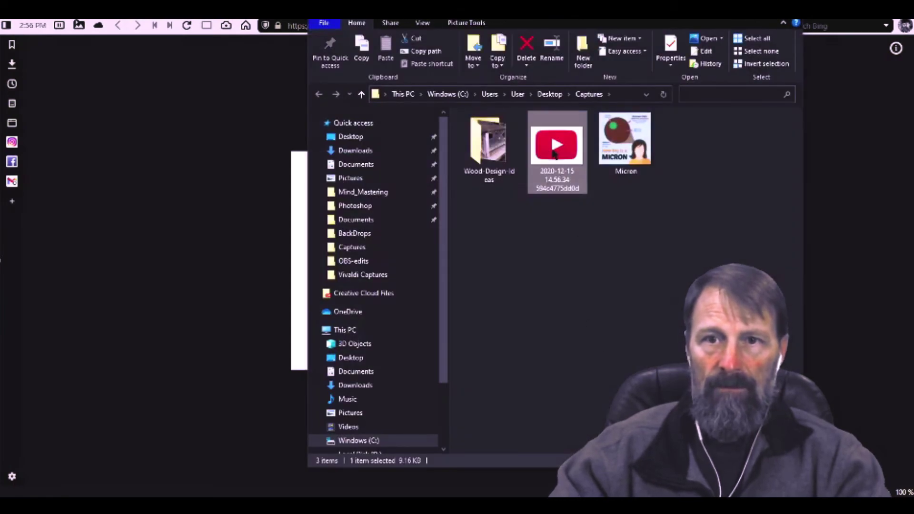
Set the YouTube tile's custom thumbnail to the logo capture from Desktop > Captures.
double_click(554, 153)
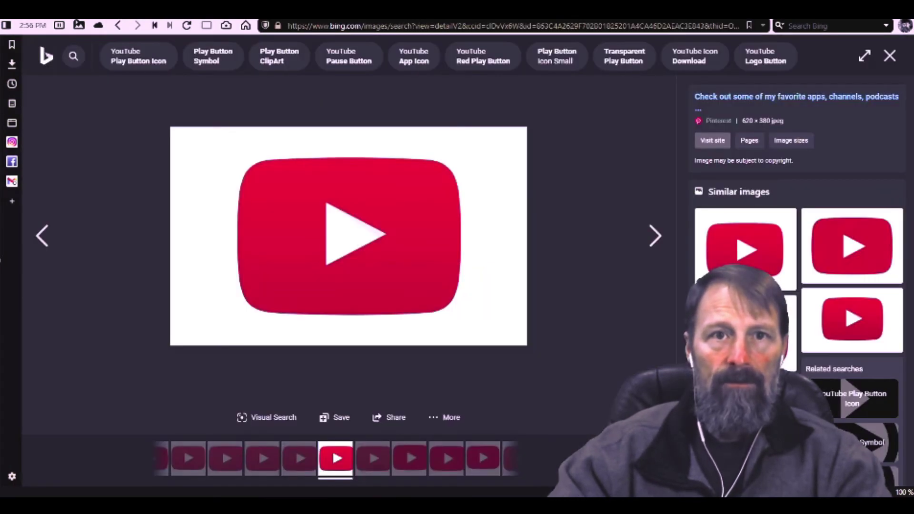
key(ctrl+t)
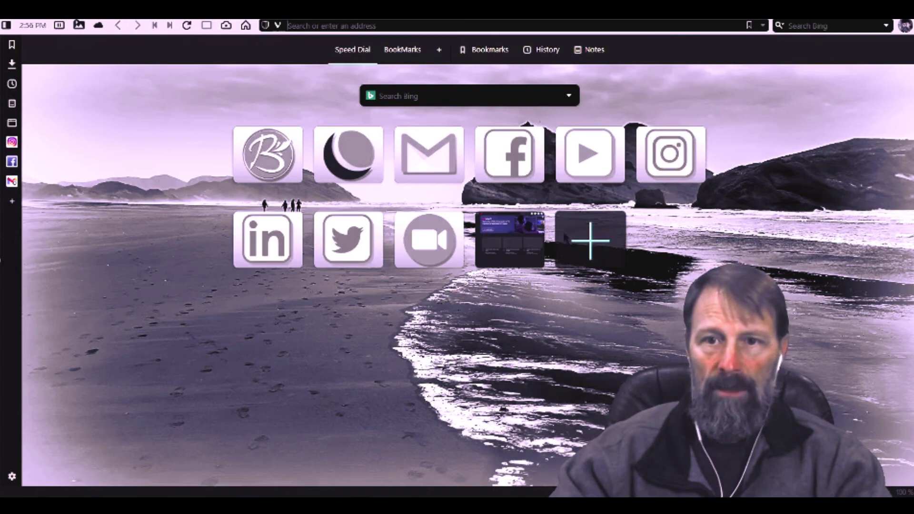
key(ctrl+o)
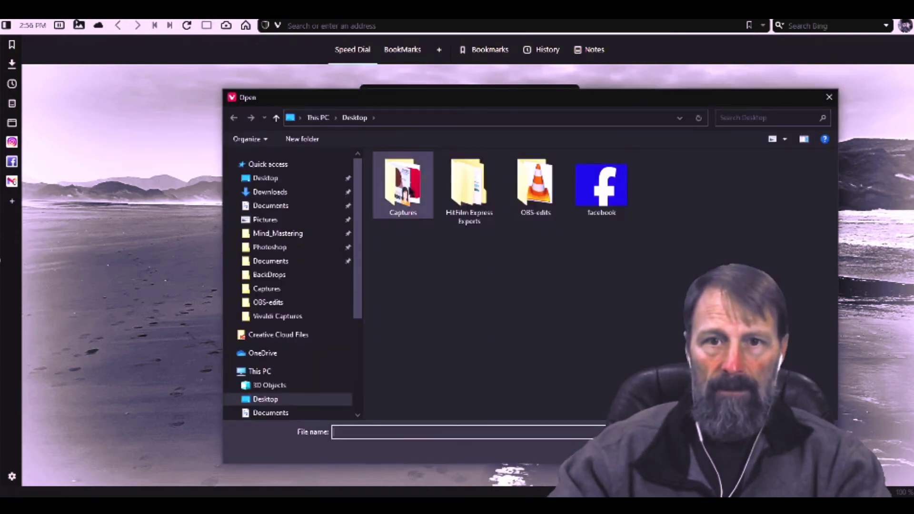
double_click(402, 186)
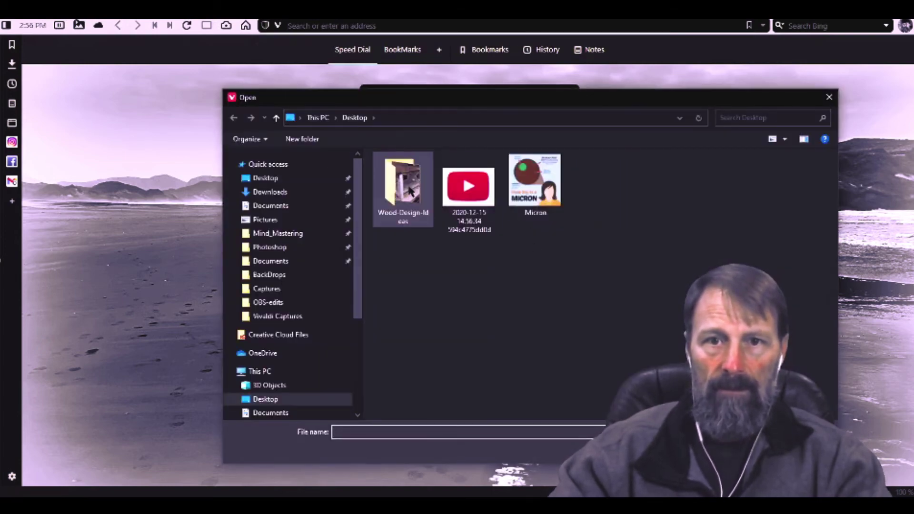
double_click(479, 198)
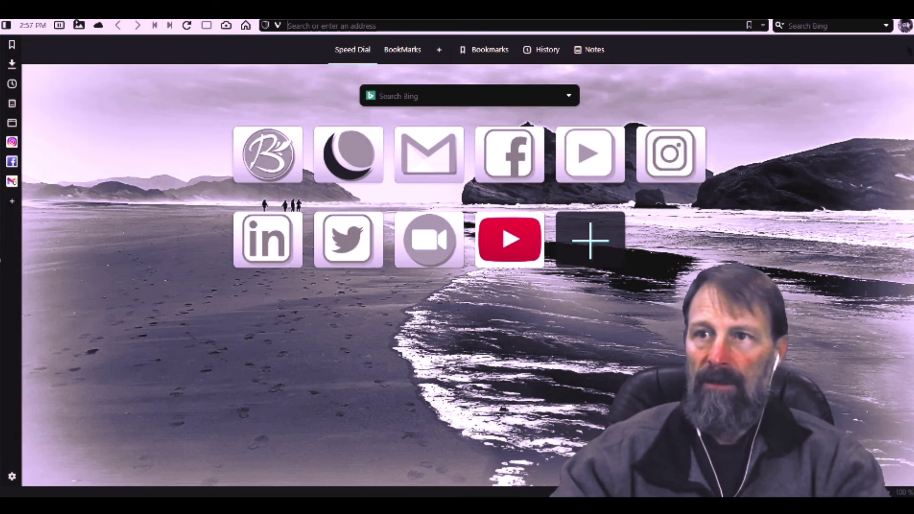
Open Vivaldi Settings at the Appearance section.
click(905, 27)
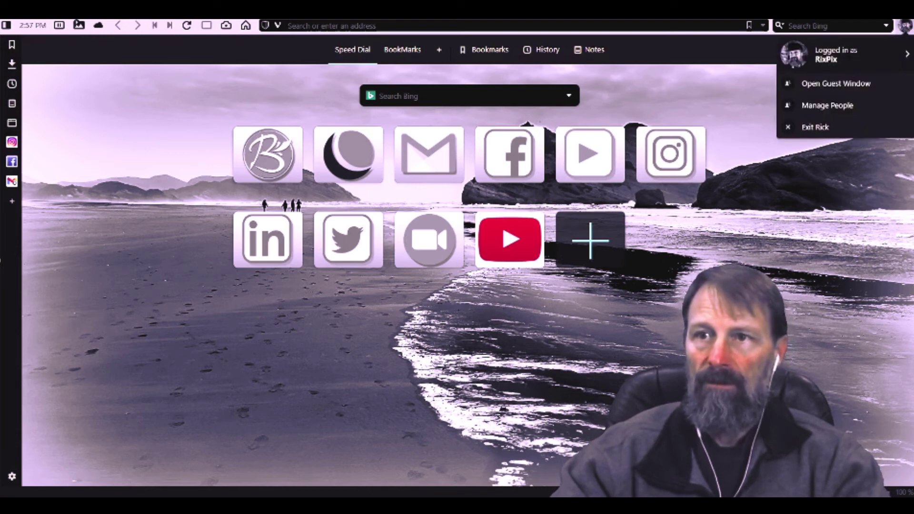
key(ctrl+F12)
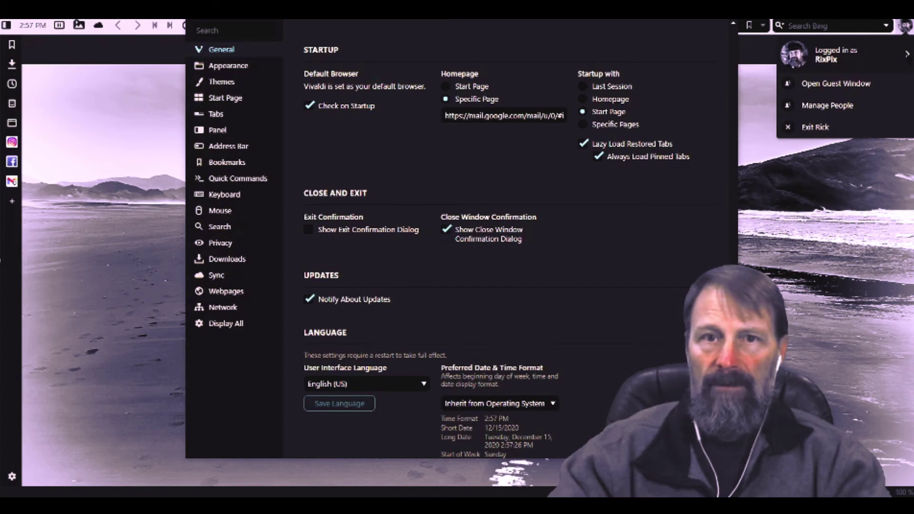
click(227, 65)
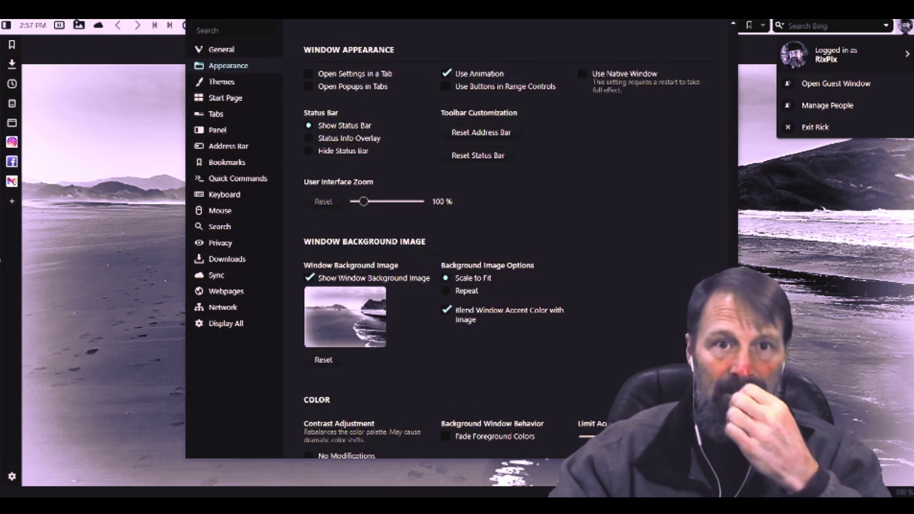
Scroll through the Themes, Scheduled Themes and integration options, then go to Start Page.
click(221, 81)
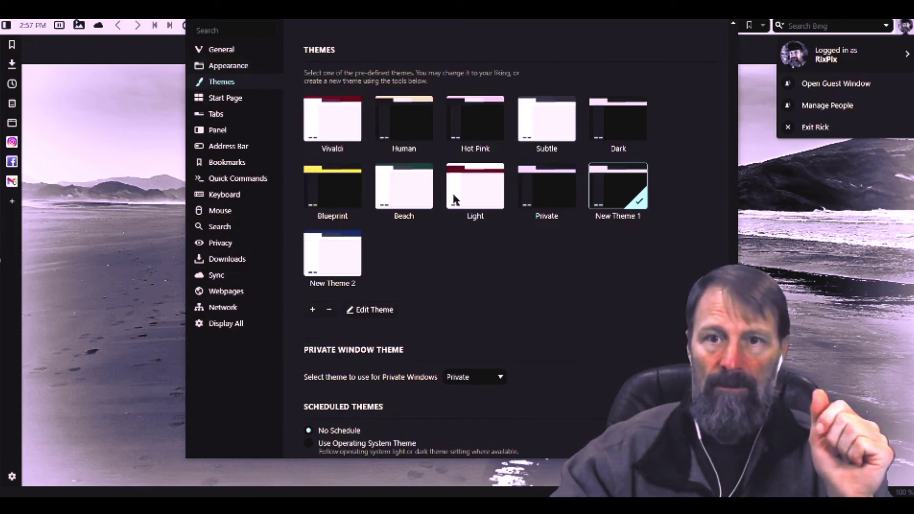
scroll(490, 188, down, 5)
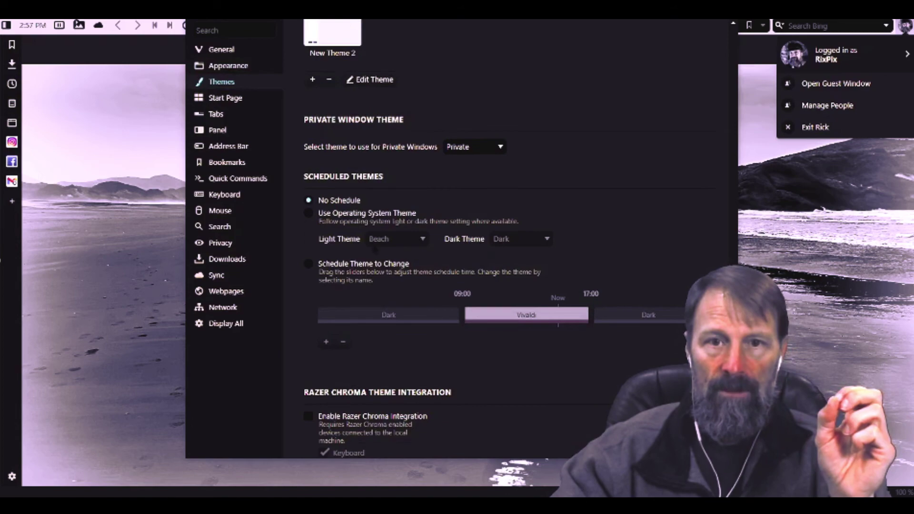
scroll(403, 263, down, 4)
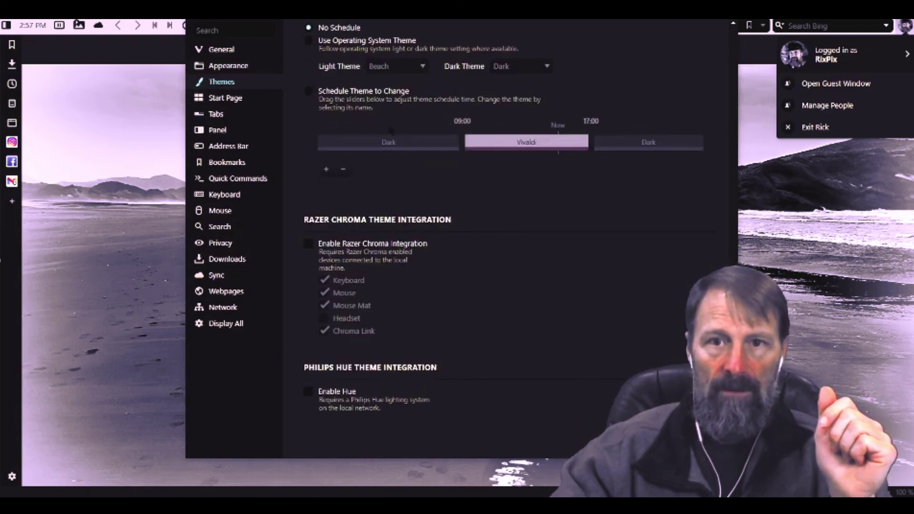
scroll(504, 191, up, 7)
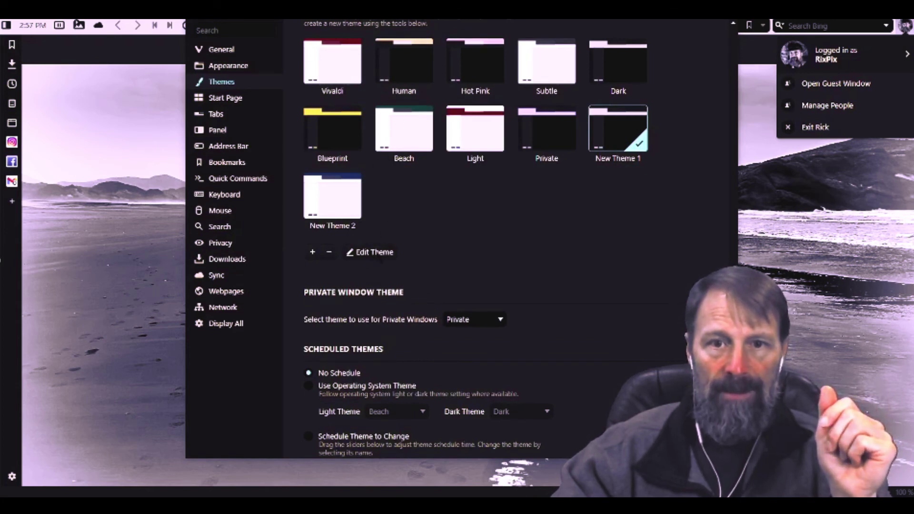
scroll(407, 204, up, 1)
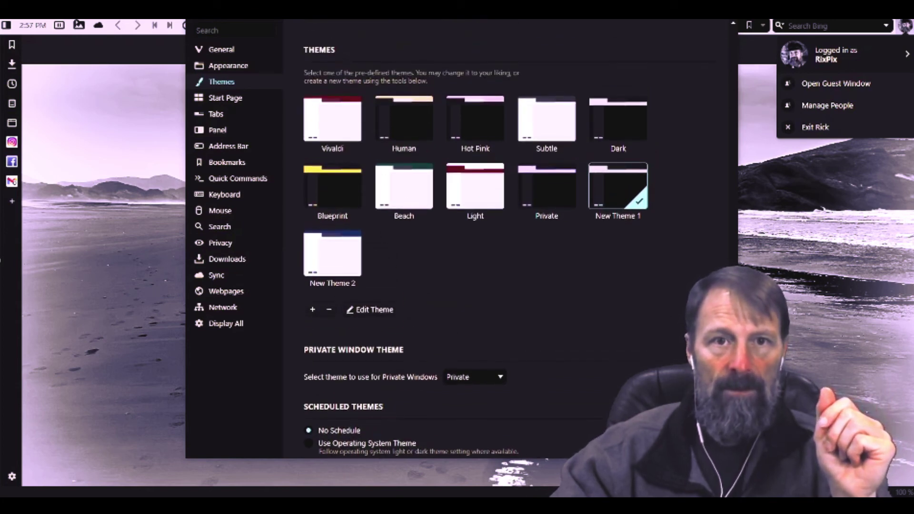
click(225, 98)
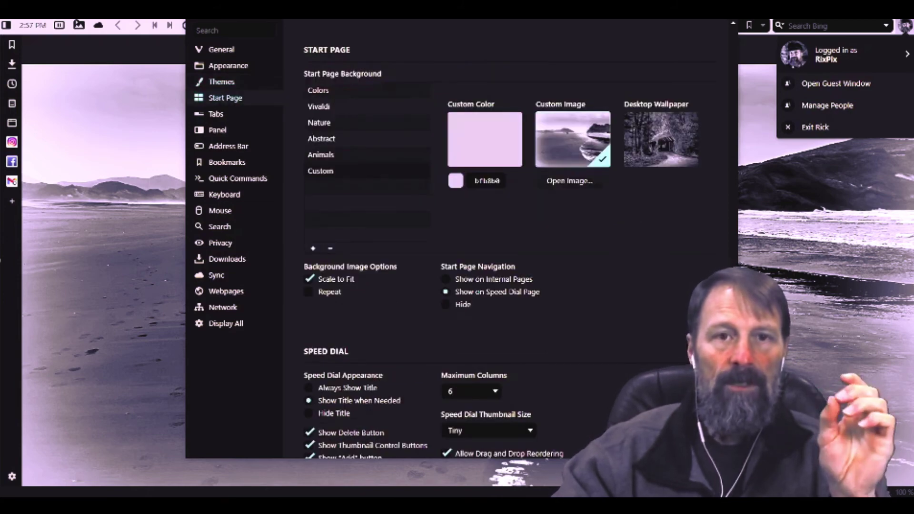
Scroll Start Page settings to Speed Dial and open the Maximum Columns list.
key(Escape)
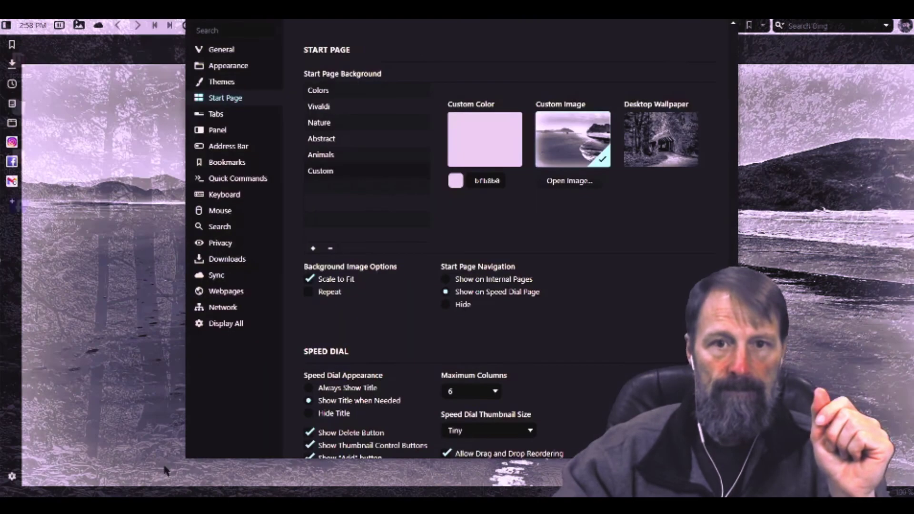
click(165, 454)
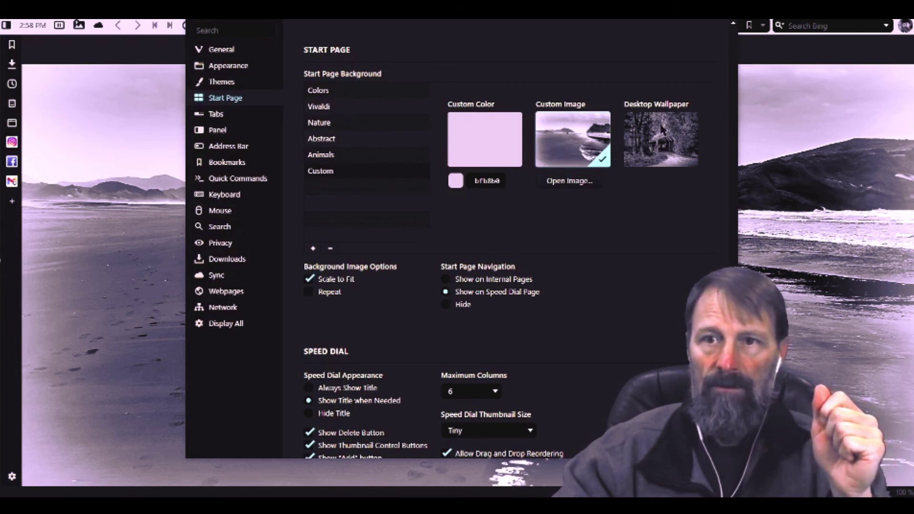
scroll(643, 130, down, 2)
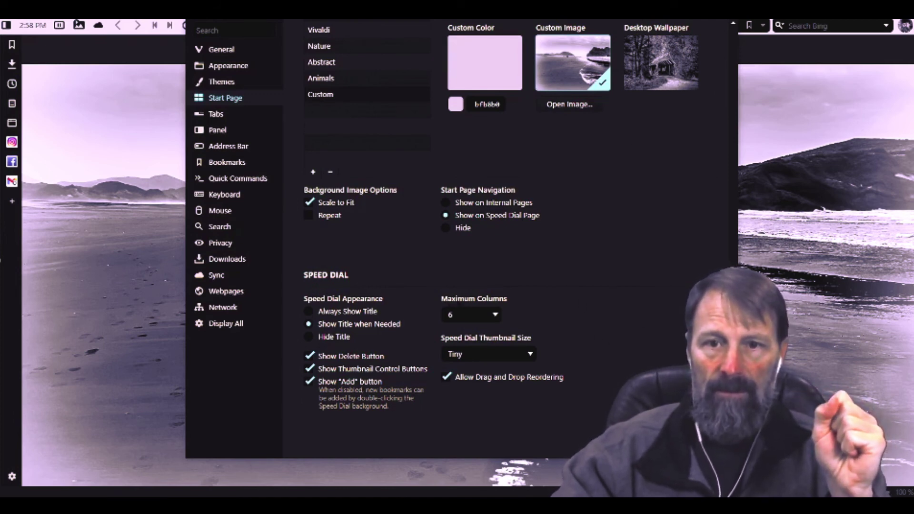
click(472, 314)
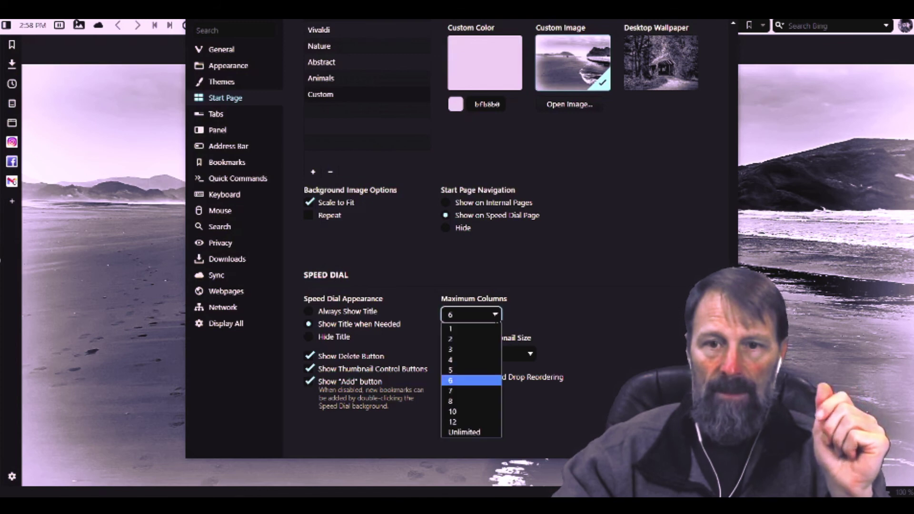
Set Speed Dial Maximum Columns to 3 and preview the start page.
click(468, 350)
key(ctrl+w)
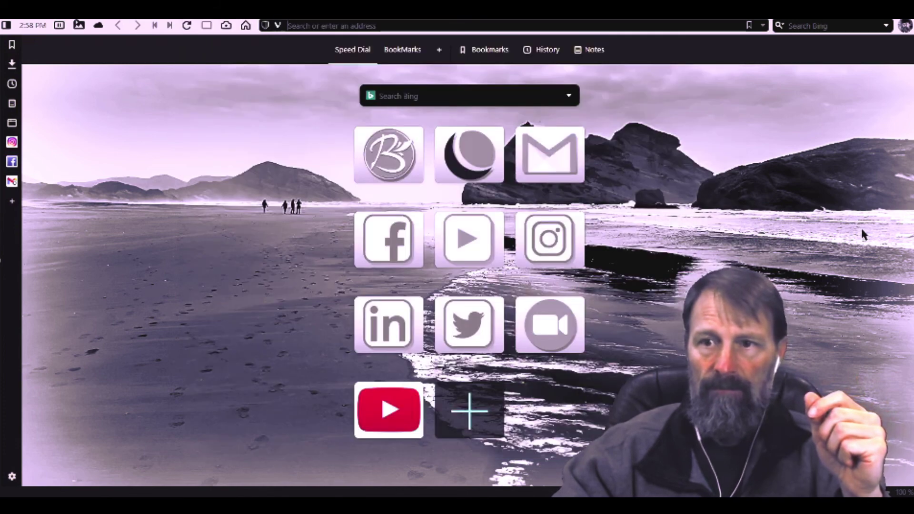
click(904, 25)
key(ctrl+F12)
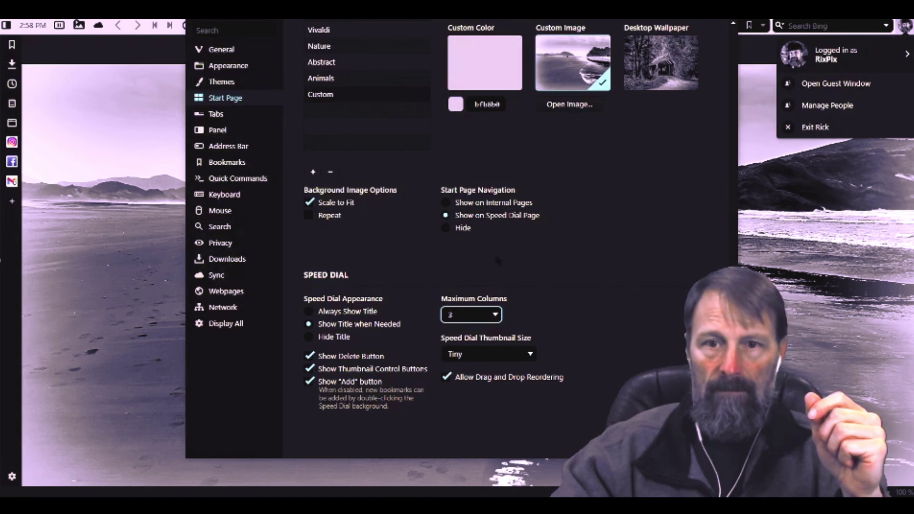
Change Maximum Columns to 10 and resize the window to check the tiles reflow.
click(495, 315)
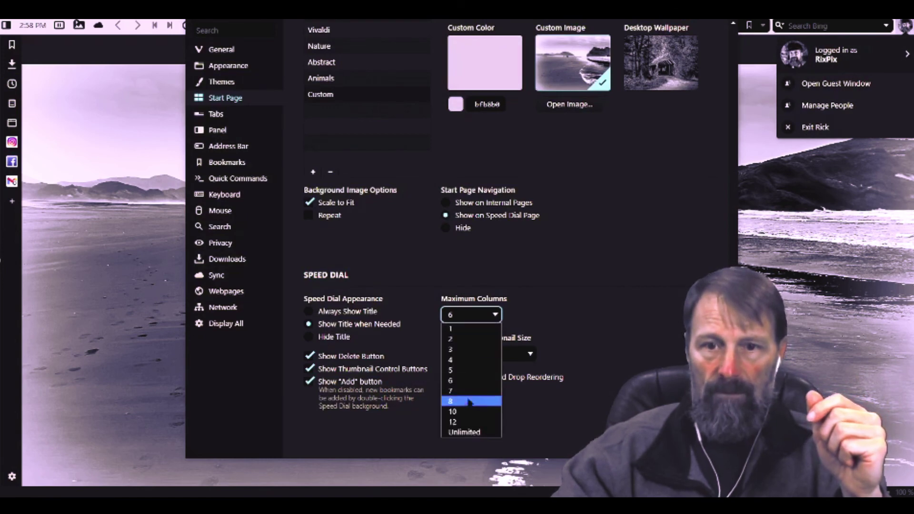
click(476, 411)
key(ctrl+w)
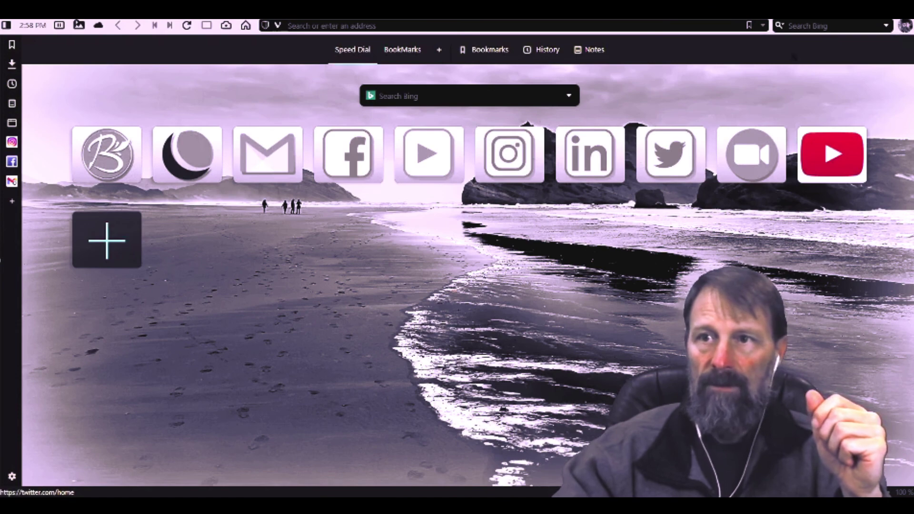
key(super+Down)
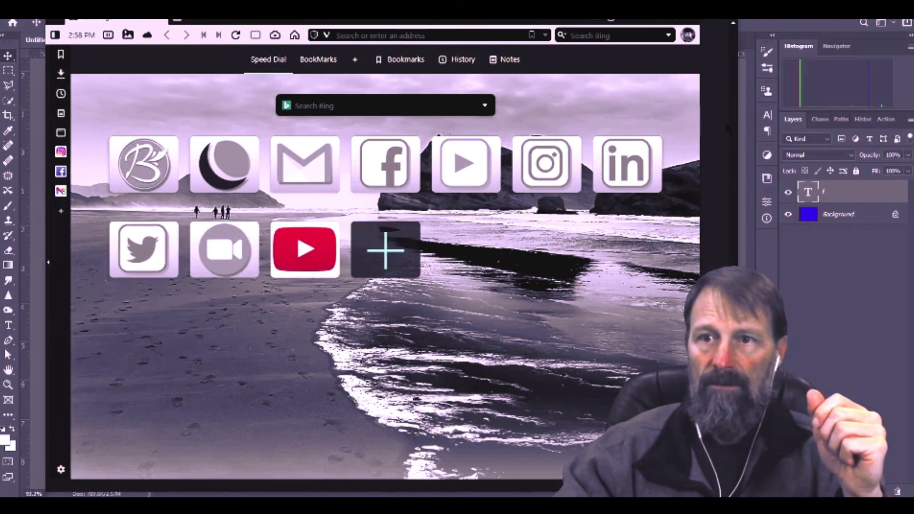
drag(739, 136, 592, 135)
key(super+Up)
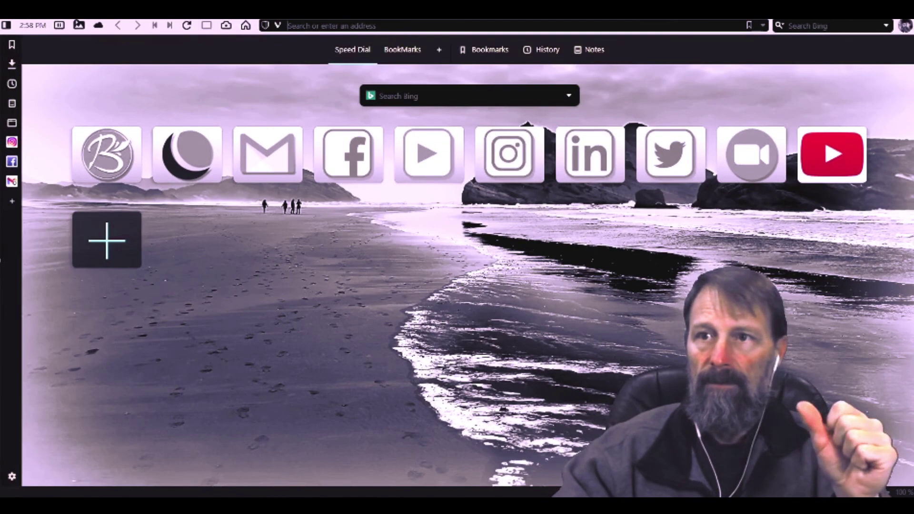
click(904, 26)
Set Speed Dial Thumbnail Size to Huge and preview the start page.
key(alt+Tab)
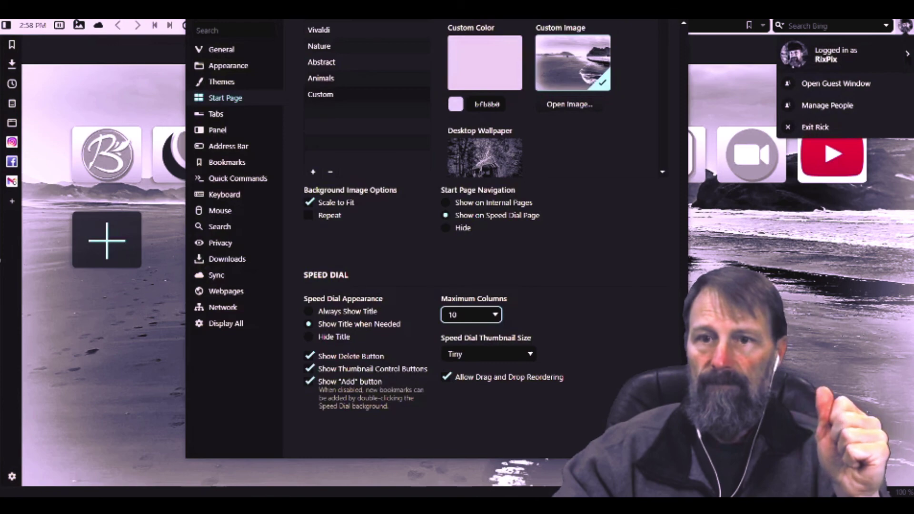
click(489, 354)
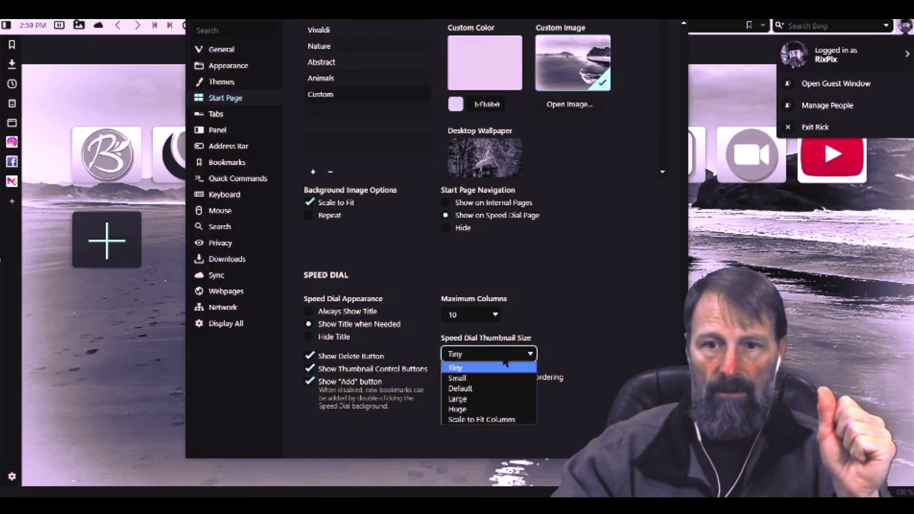
click(457, 413)
key(alt+Tab)
scroll(817, 247, down, 8)
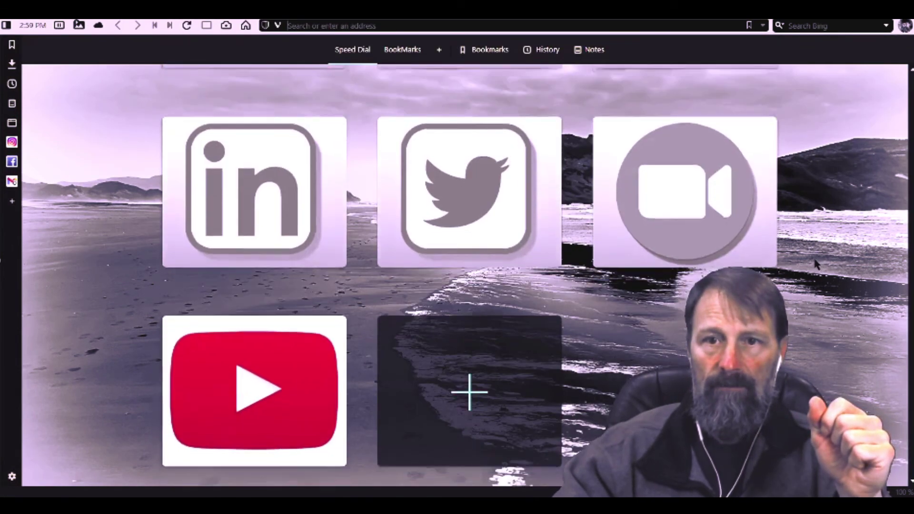
scroll(818, 247, up, 8)
Set Thumbnail Size back to Tiny and return to the Speed Dial.
click(905, 25)
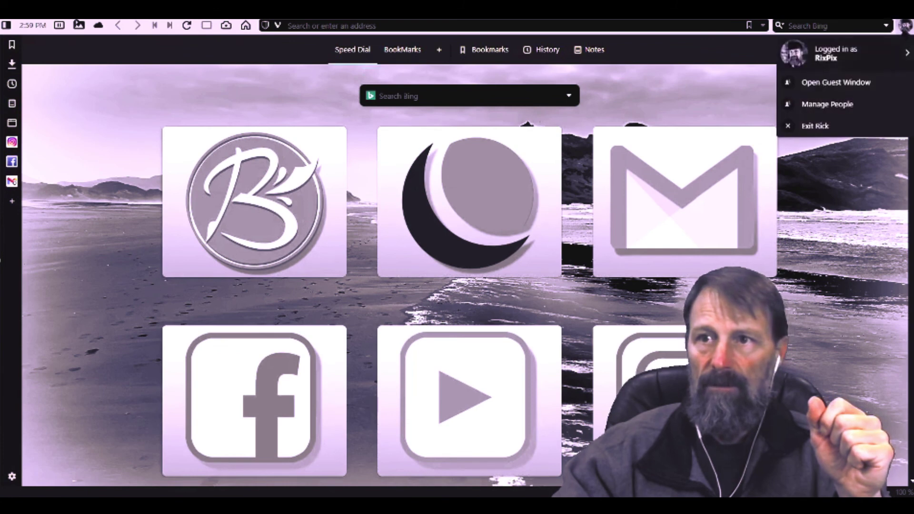
key(alt+Tab)
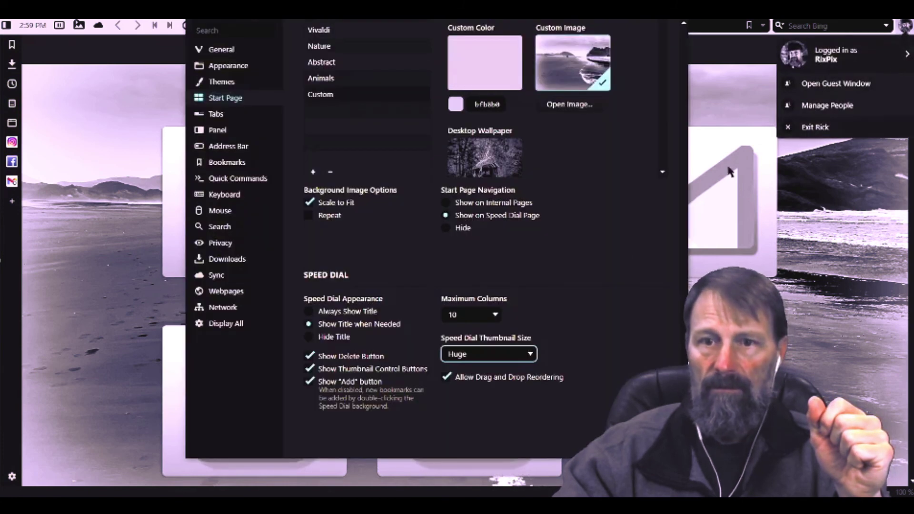
click(489, 353)
click(481, 368)
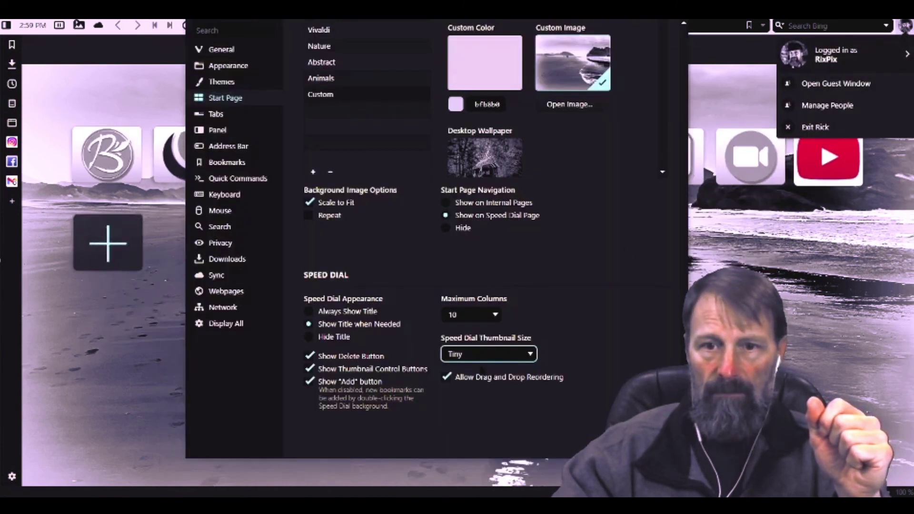
key(alt+Tab)
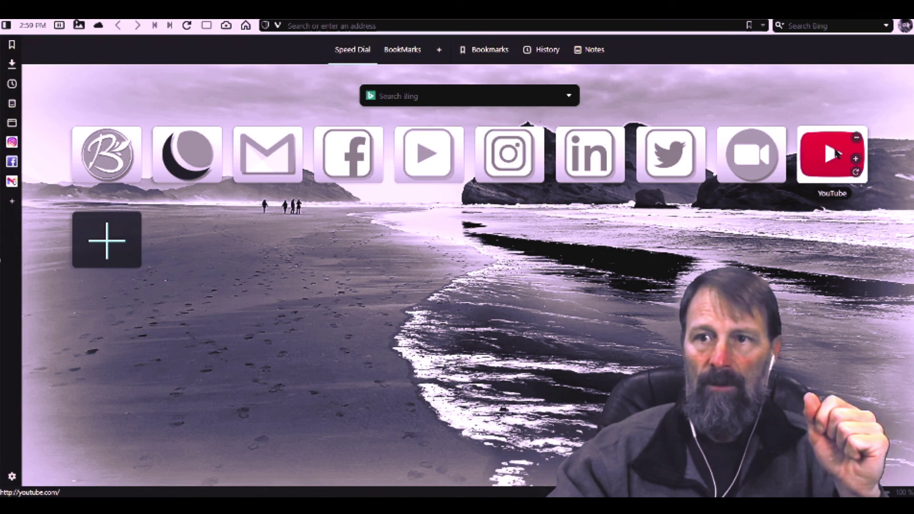
Visit YouTube from its tile, go back, and remove the YouTube tile.
click(852, 145)
key(alt+Left)
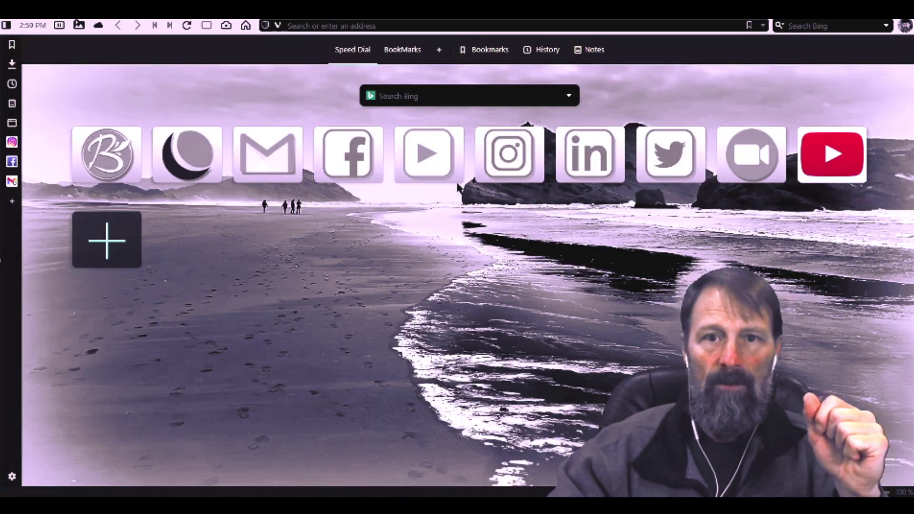
mouse_move(855, 142)
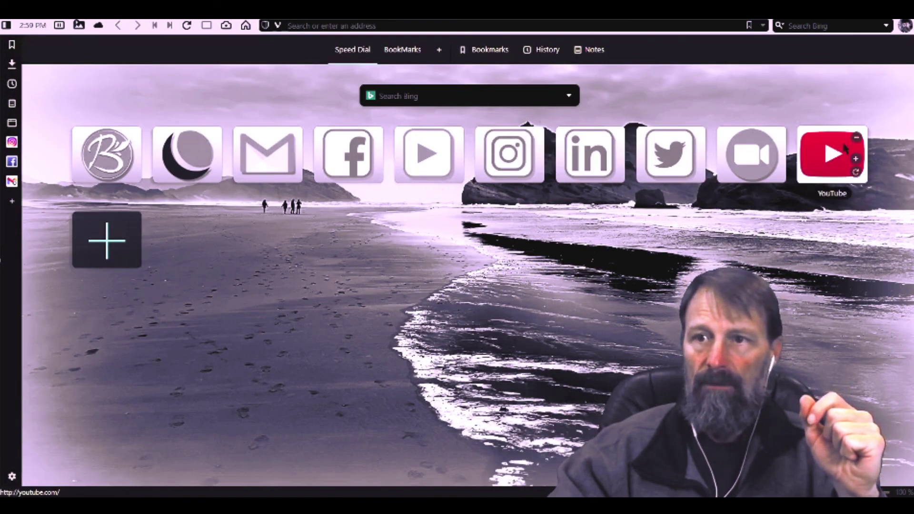
click(856, 138)
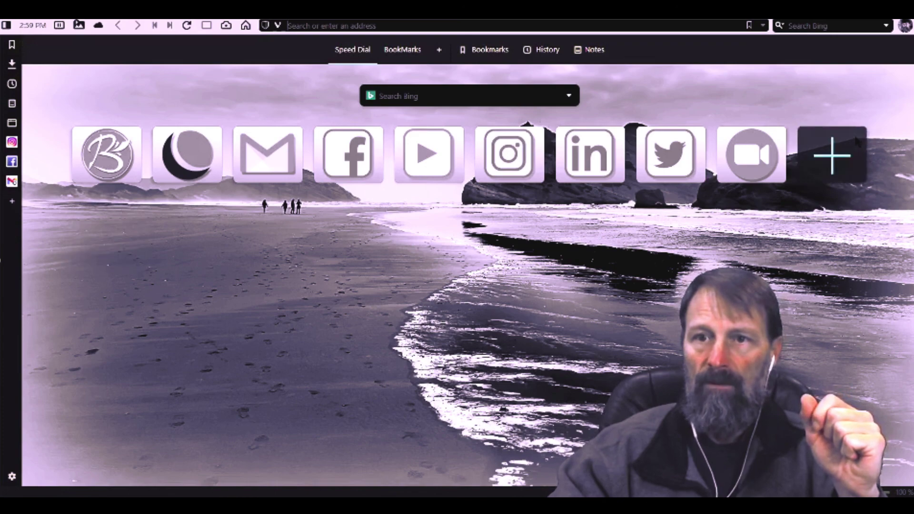